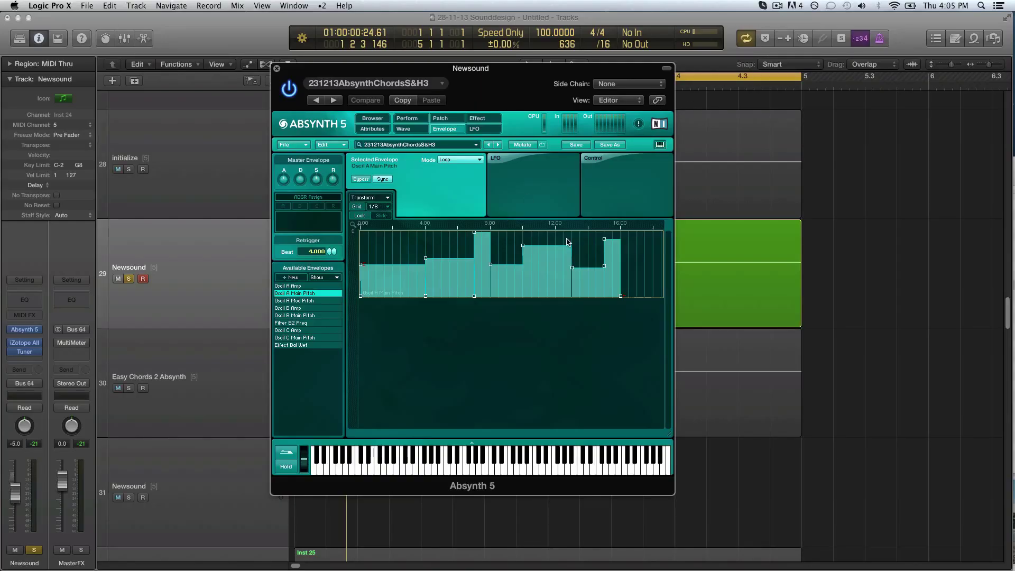
Switch Absynth from the Envelope page to the Patch page of patch 231213AbsynthChordsS&H3.
click(454, 119)
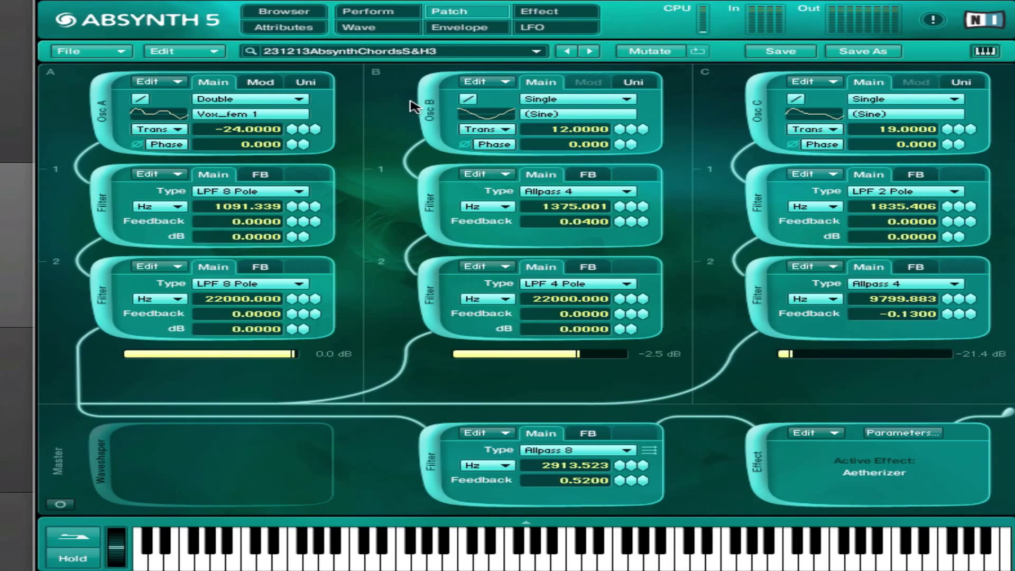
click(424, 117)
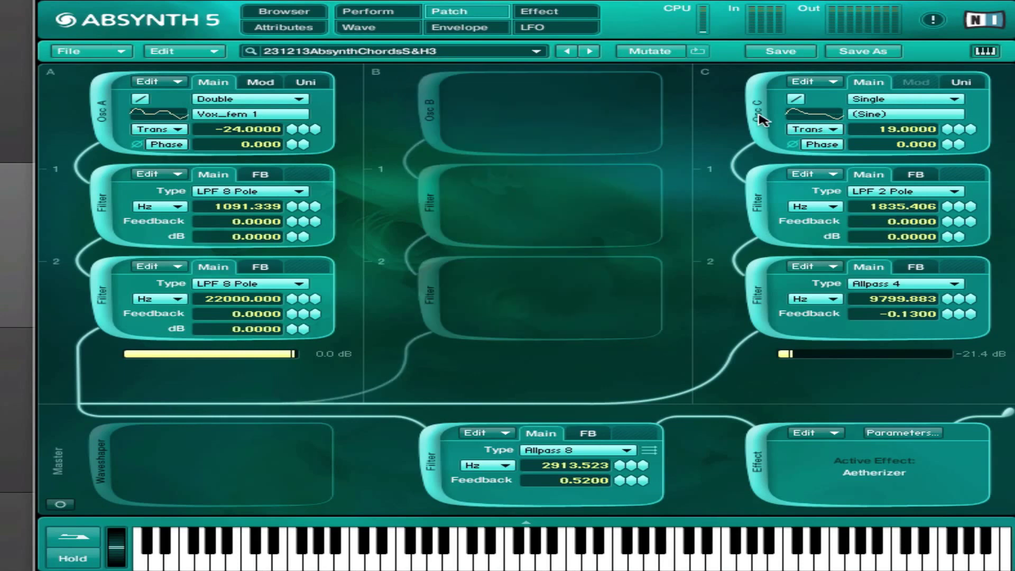
click(759, 113)
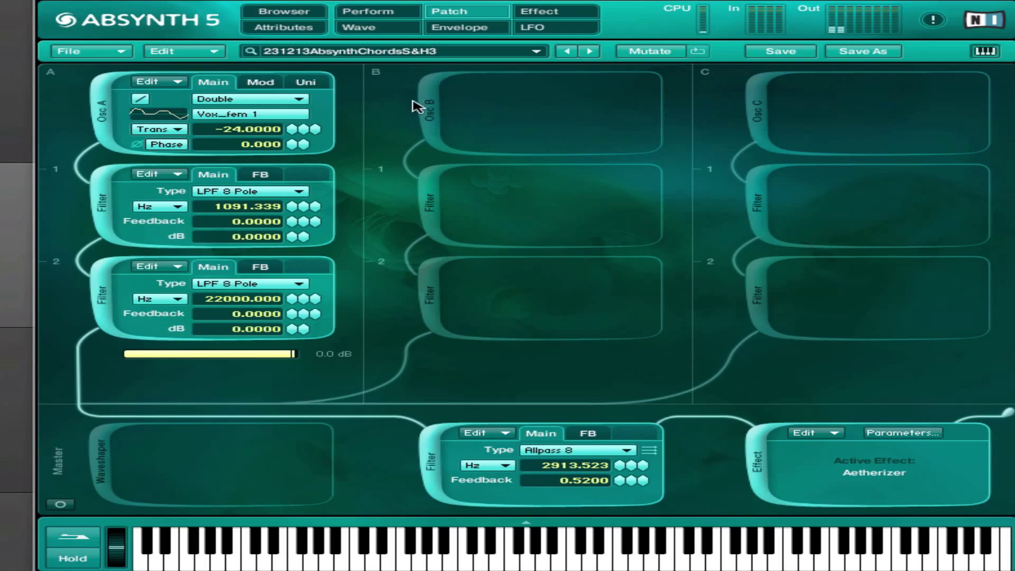
click(430, 108)
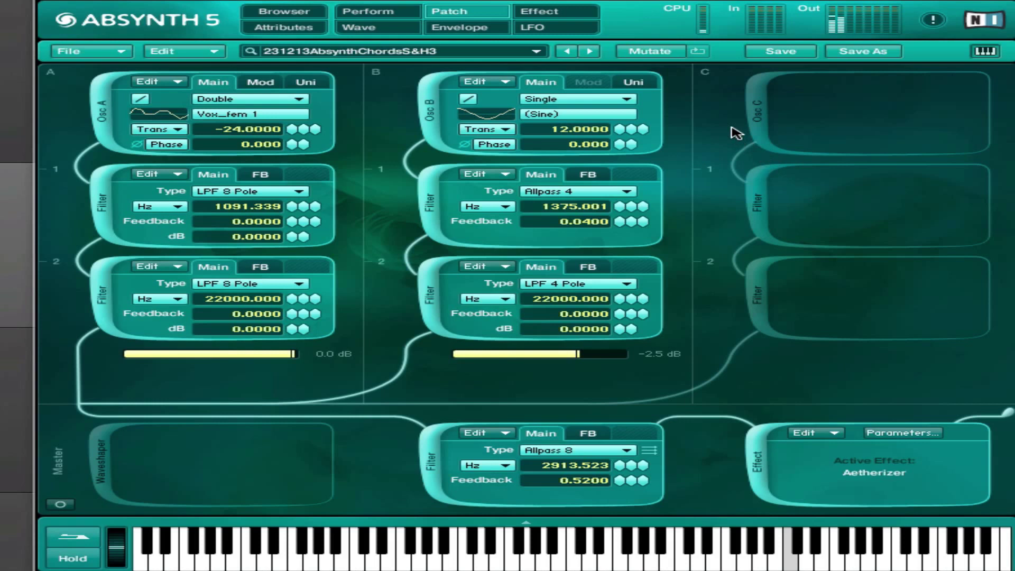
click(757, 111)
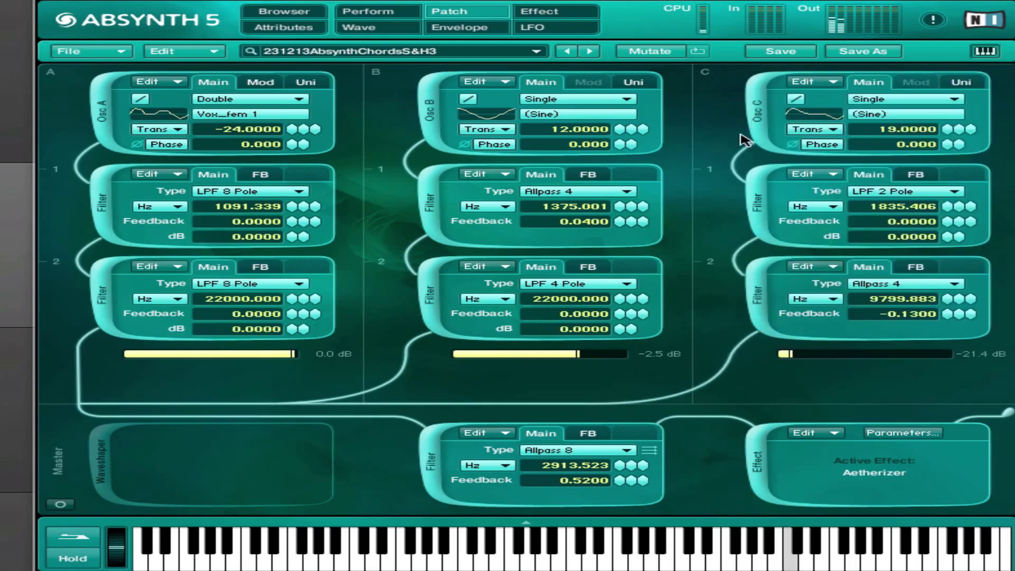
Display the Oscil A Mod Pitch envelope zoomed to its first beats and select one breakpoint.
click(478, 31)
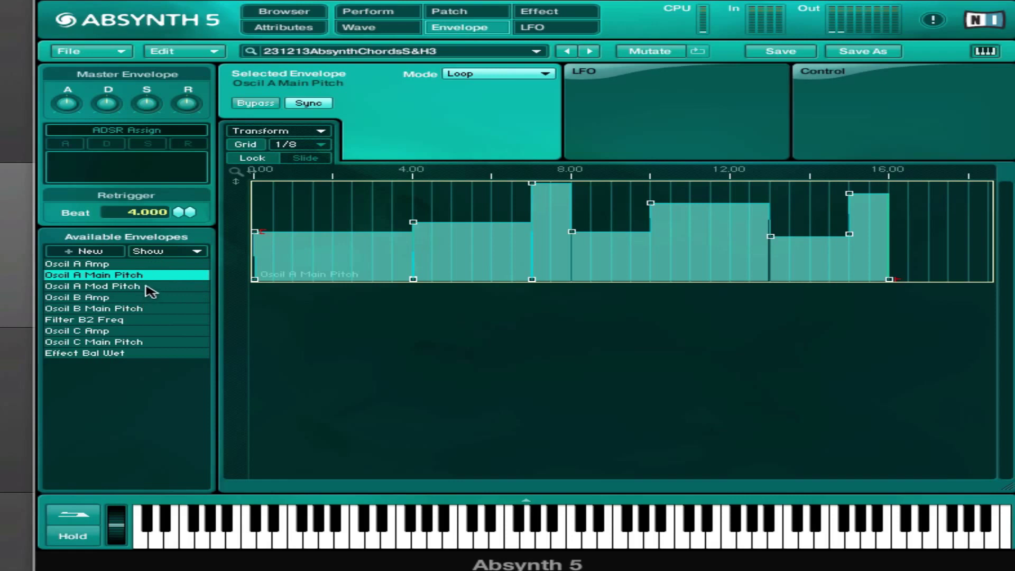
drag(469, 174, 474, 138)
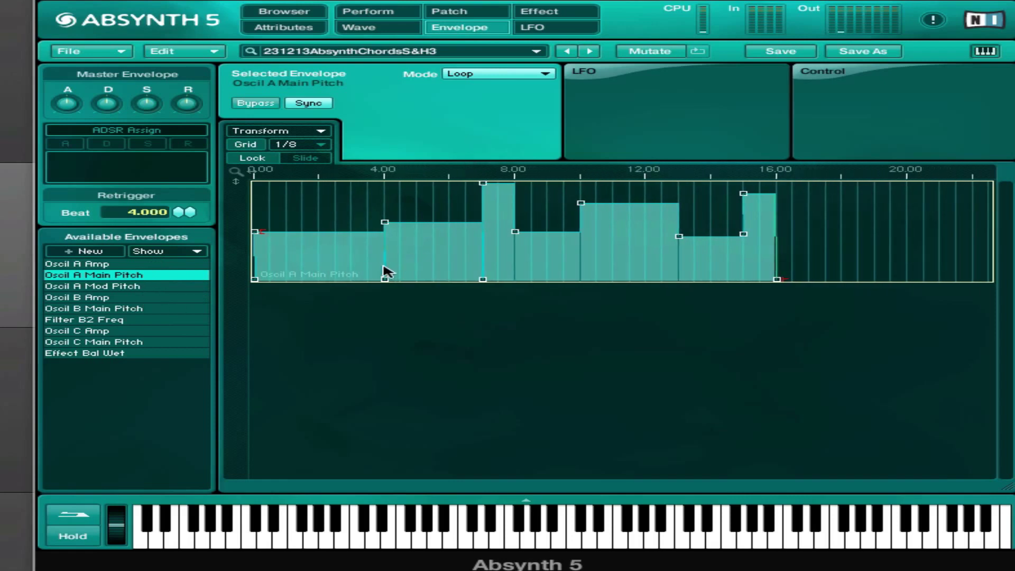
click(140, 288)
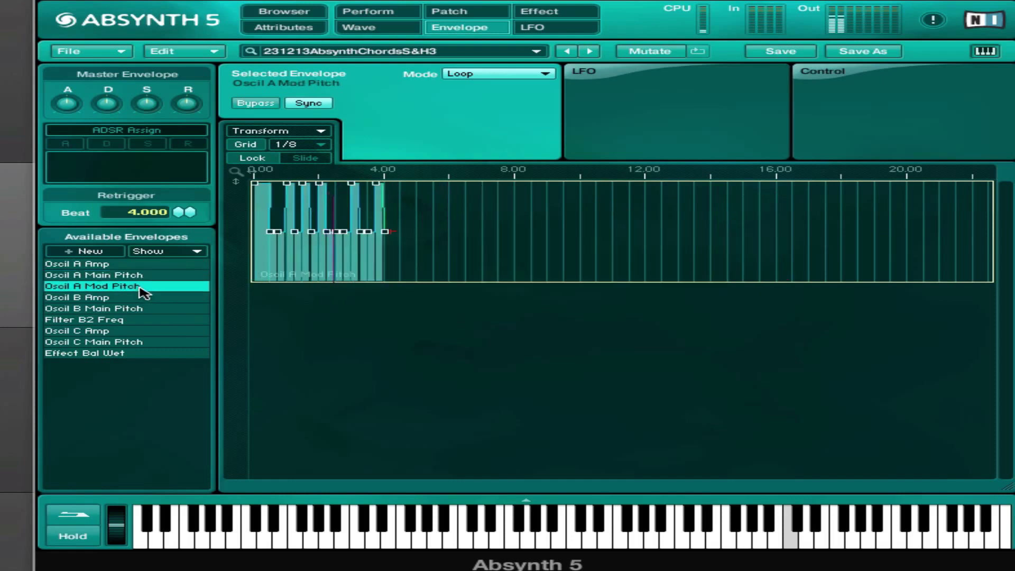
drag(376, 167, 811, 357)
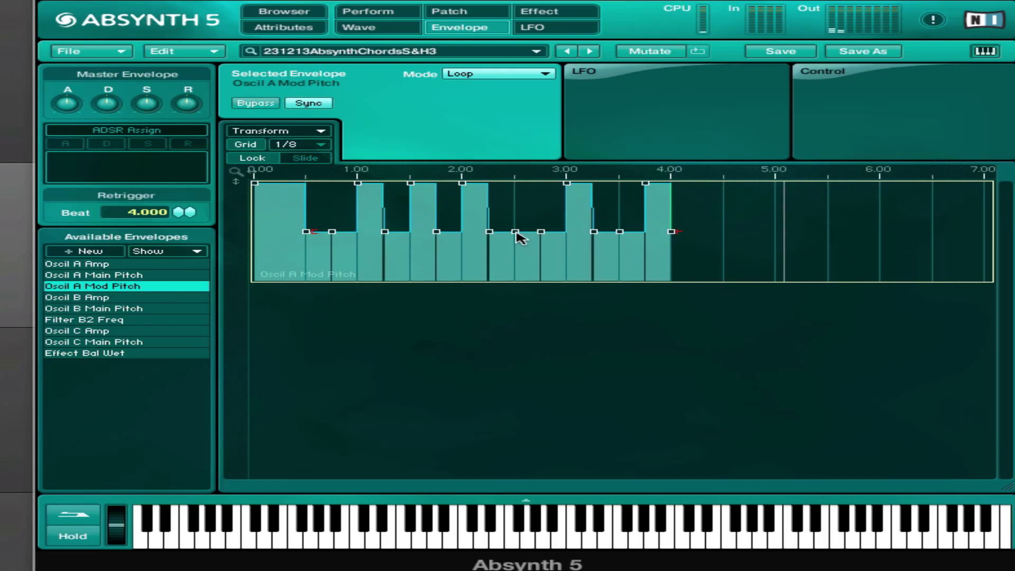
click(489, 233)
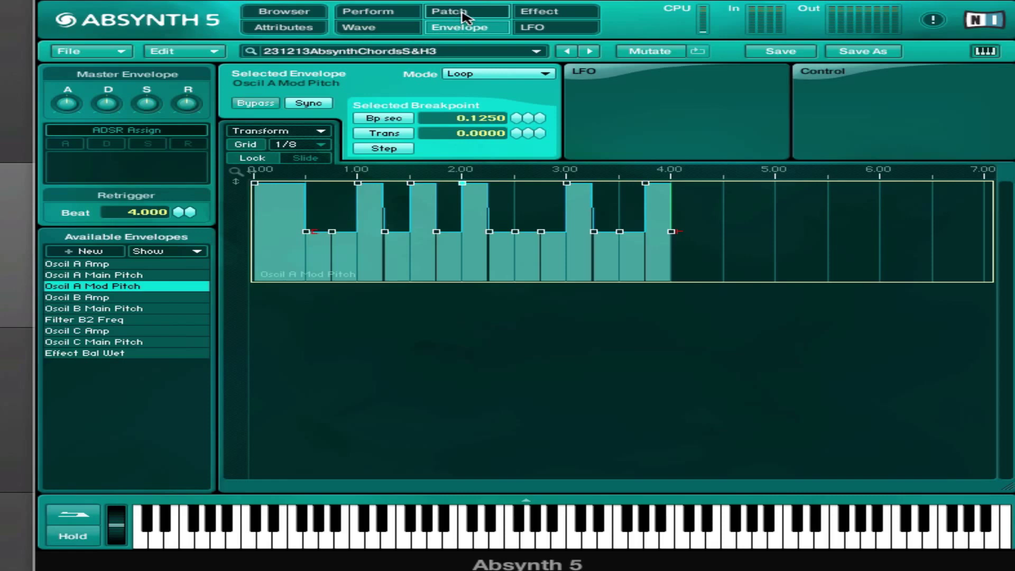
Back on the Patch page, mute channels B and C.
click(463, 16)
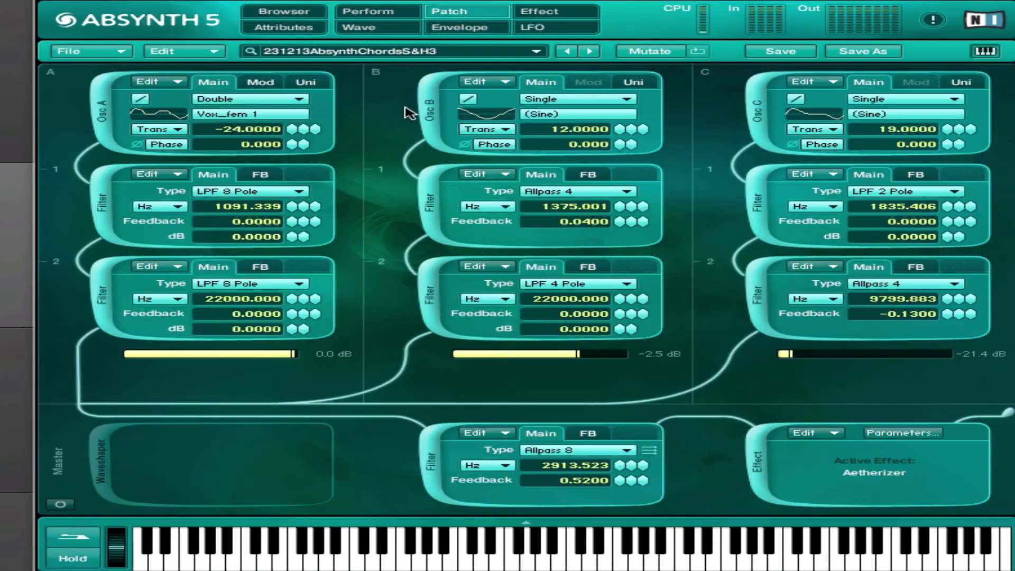
click(431, 112)
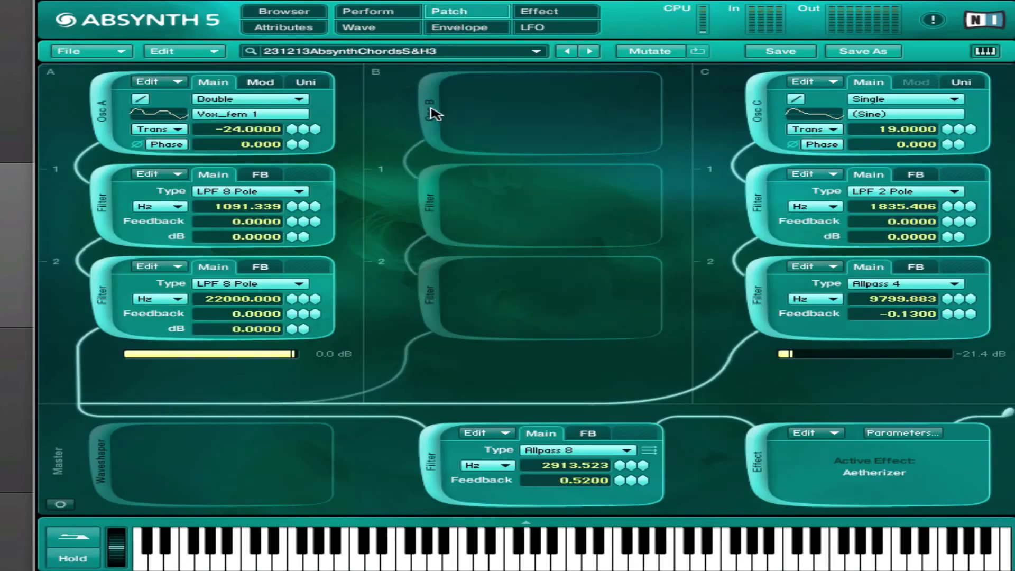
click(771, 114)
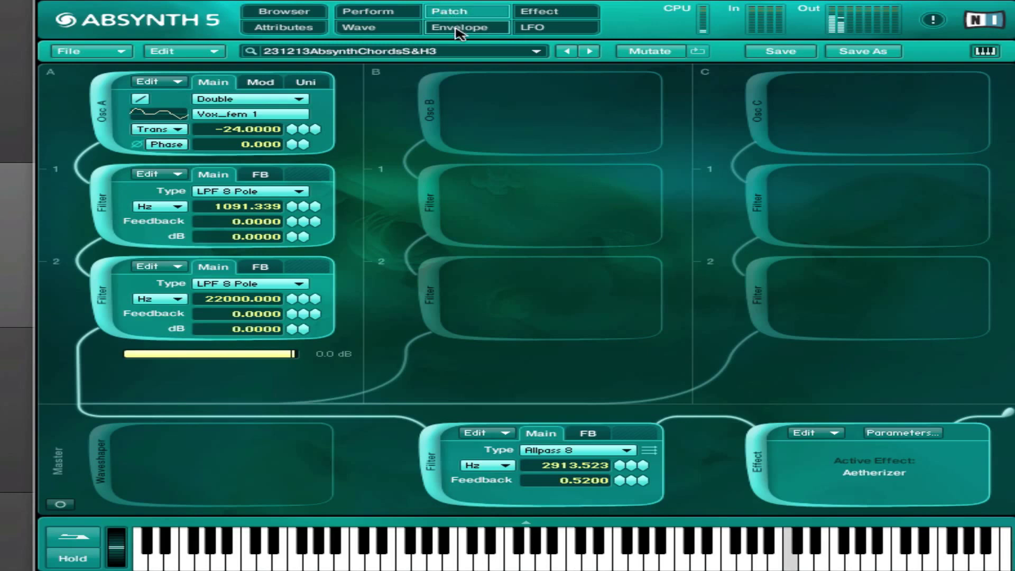
Adjust Osc A's modulation Balance up and back down to 0.2300.
click(266, 84)
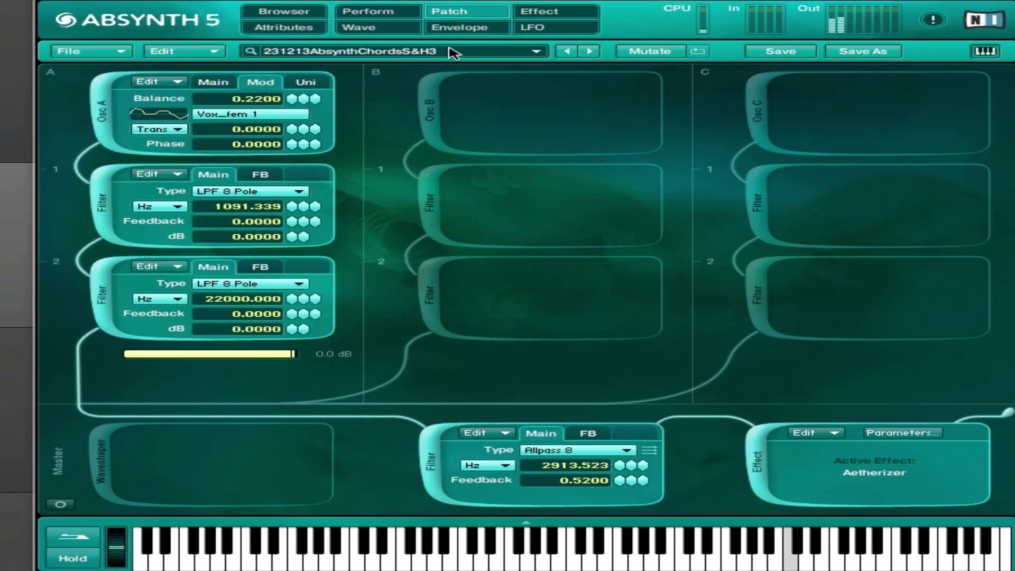
click(473, 28)
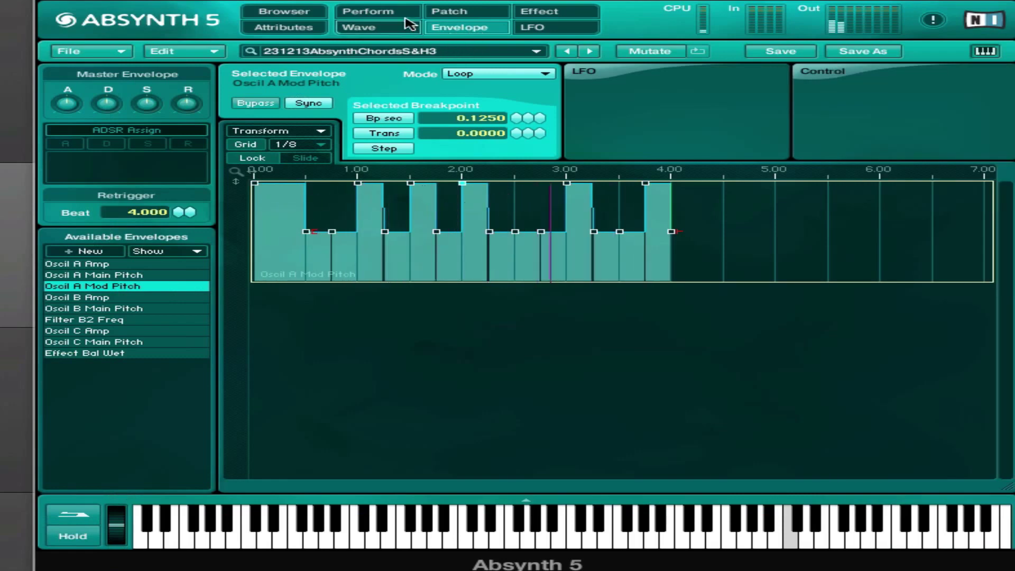
click(448, 13)
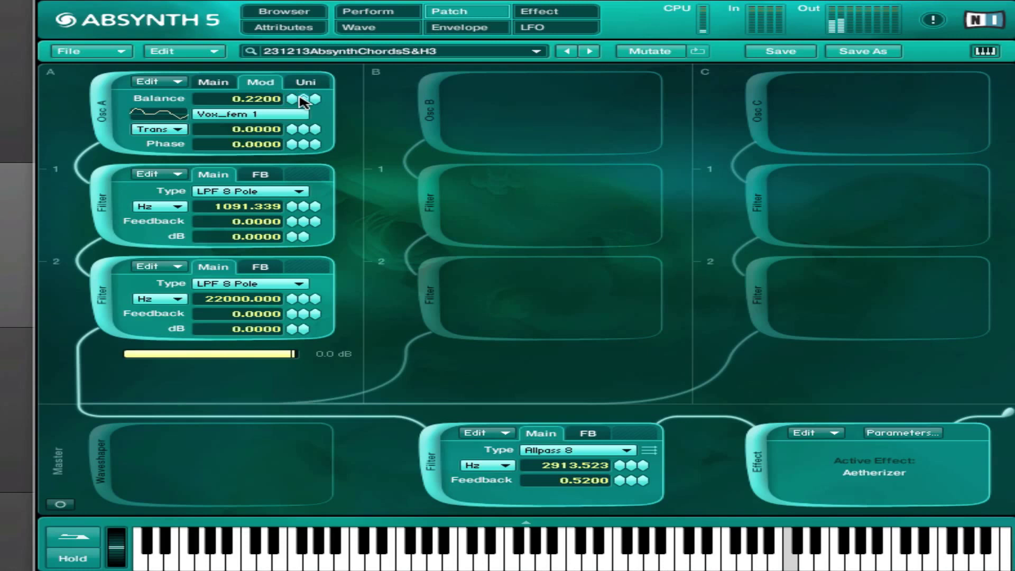
drag(295, 100, 329, 37)
drag(332, 40, 328, 94)
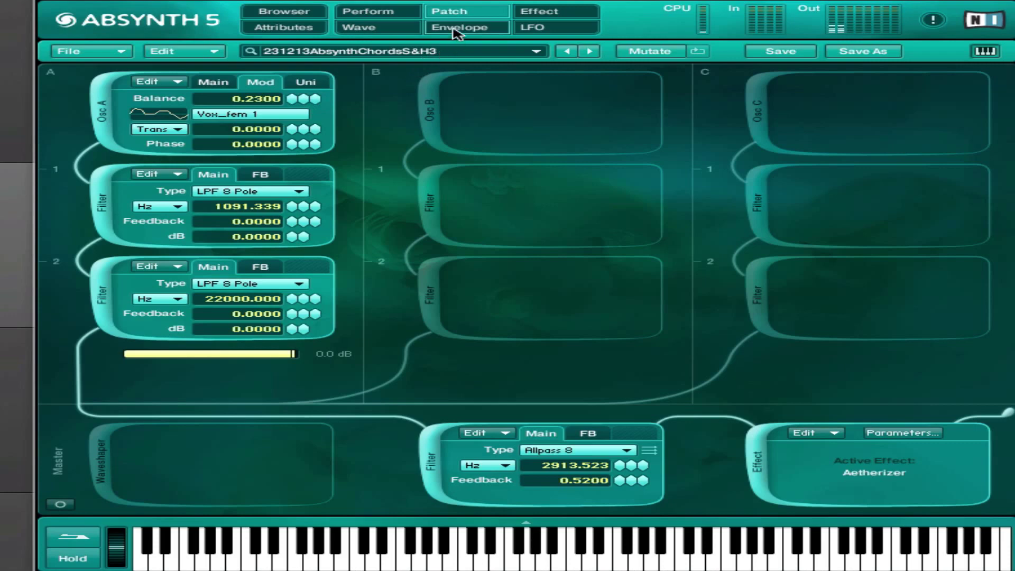
Inspect the Oscil B Amp and Oscil B Main Pitch envelopes, zoomed horizontally.
click(483, 27)
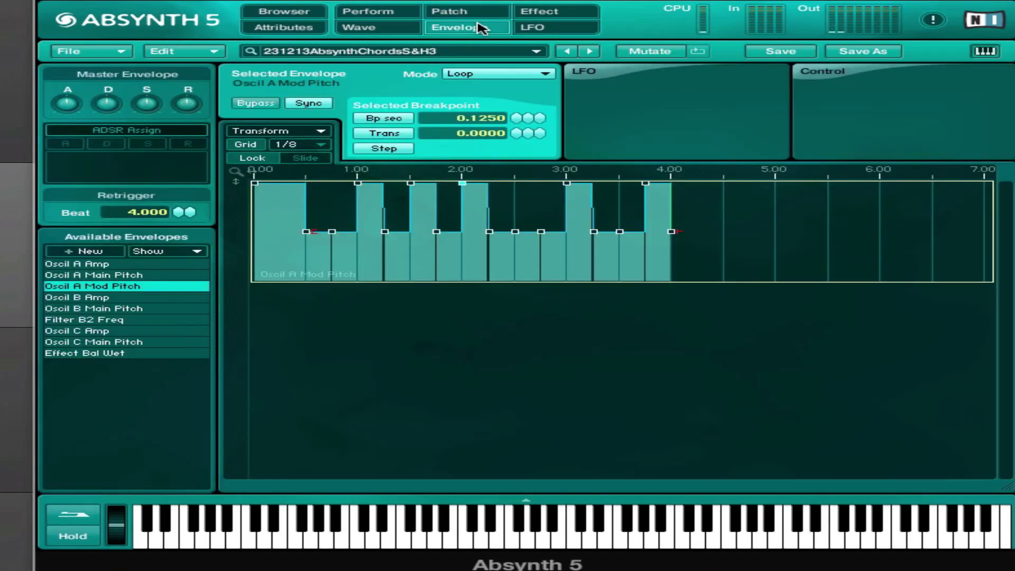
click(158, 297)
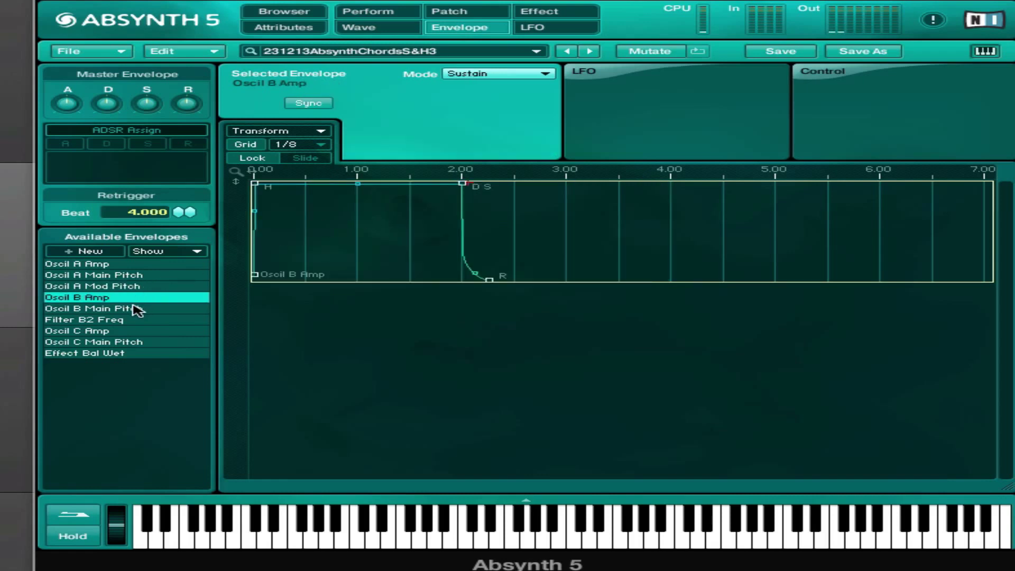
click(136, 310)
drag(337, 174, 476, 175)
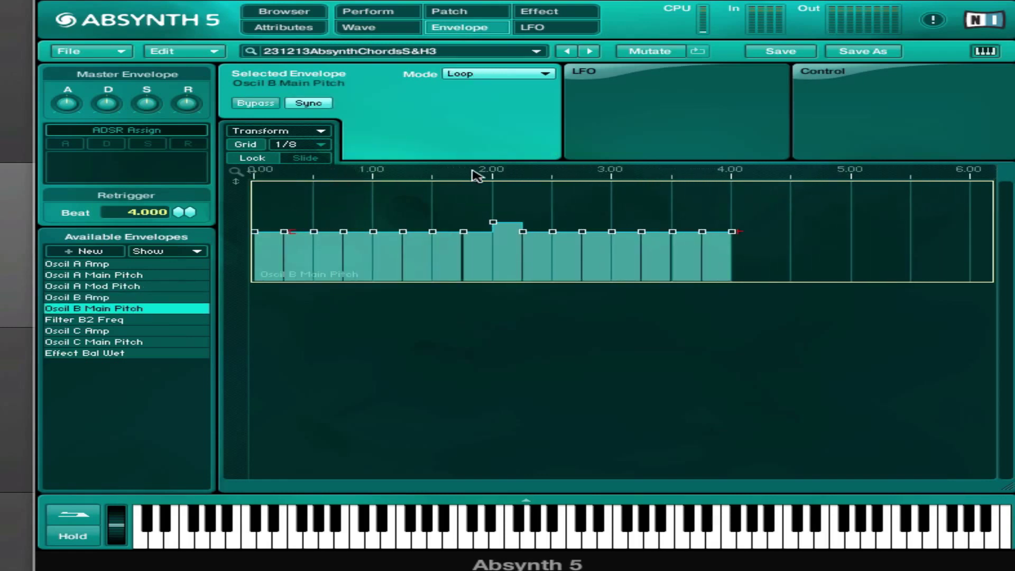
click(466, 11)
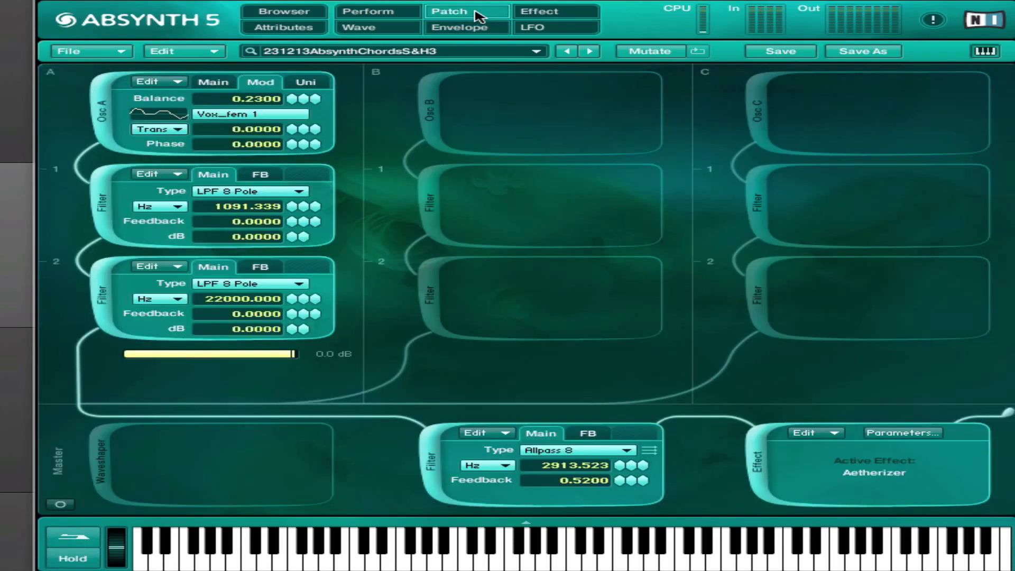
Mute channel A, turn channel B back on, and set Osc B to 8 unison voices.
click(96, 116)
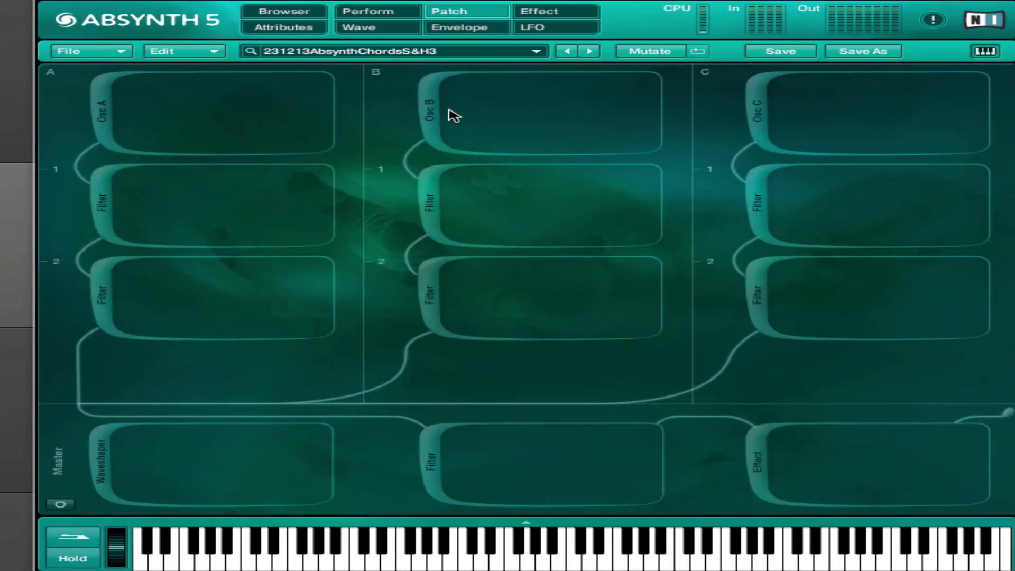
click(434, 116)
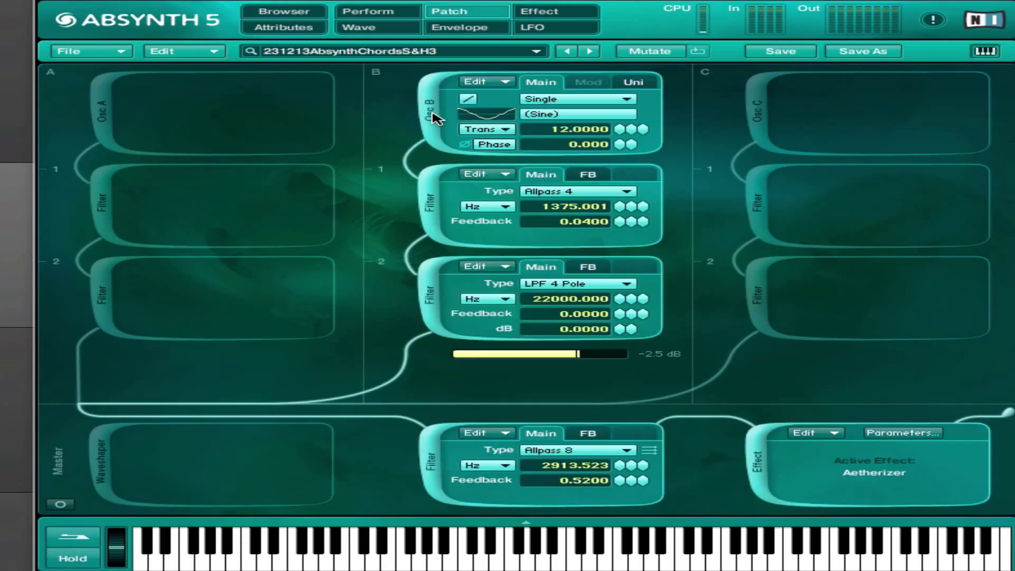
click(461, 27)
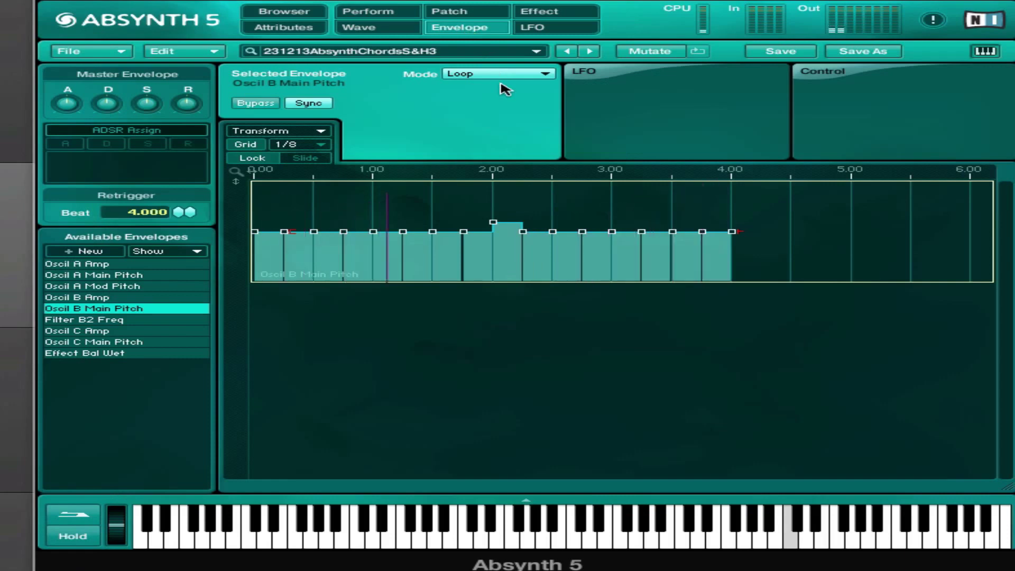
click(479, 11)
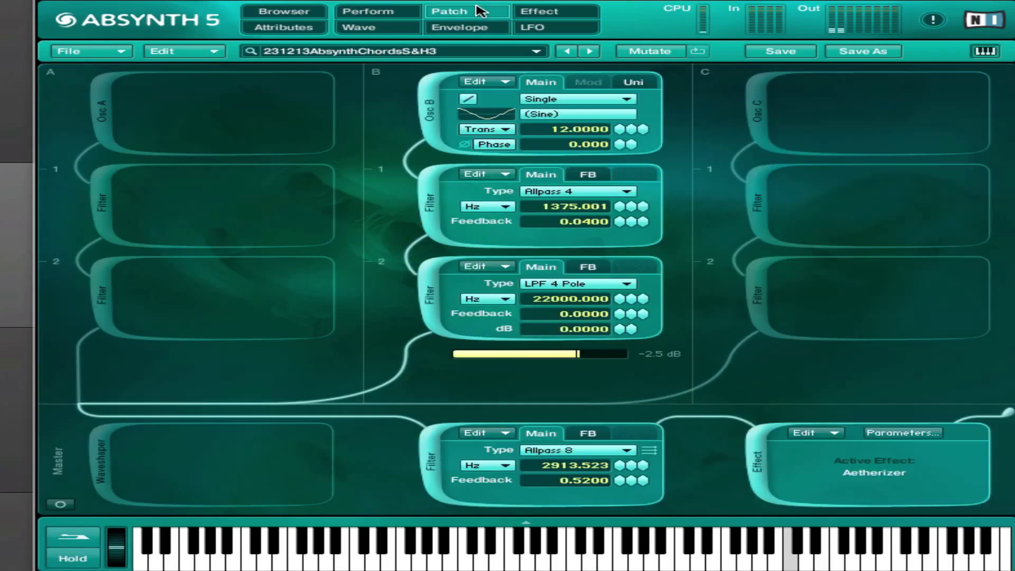
click(635, 85)
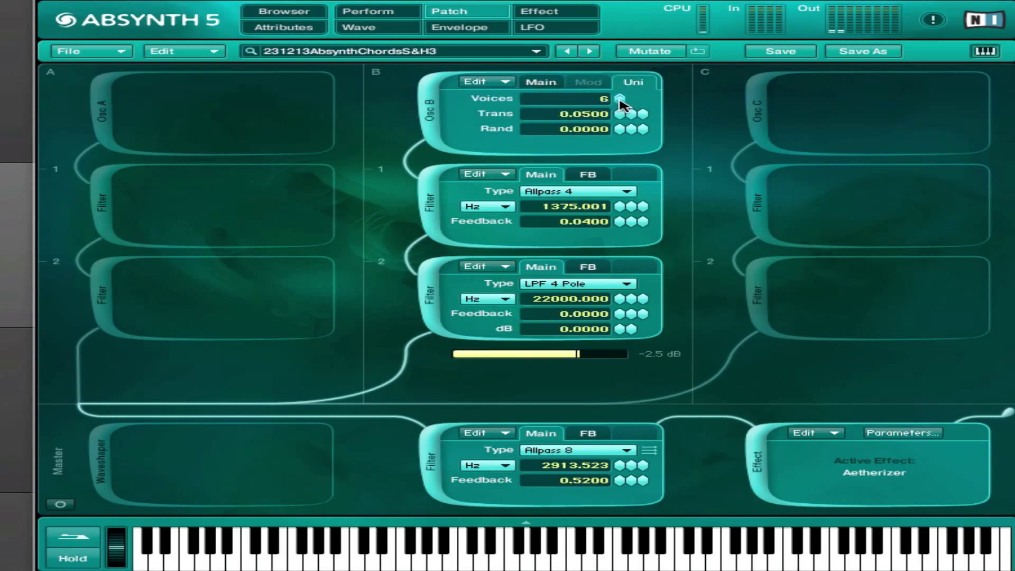
drag(620, 100, 623, 101)
Leave only channel C sounding by switching A and B off and C on.
click(114, 113)
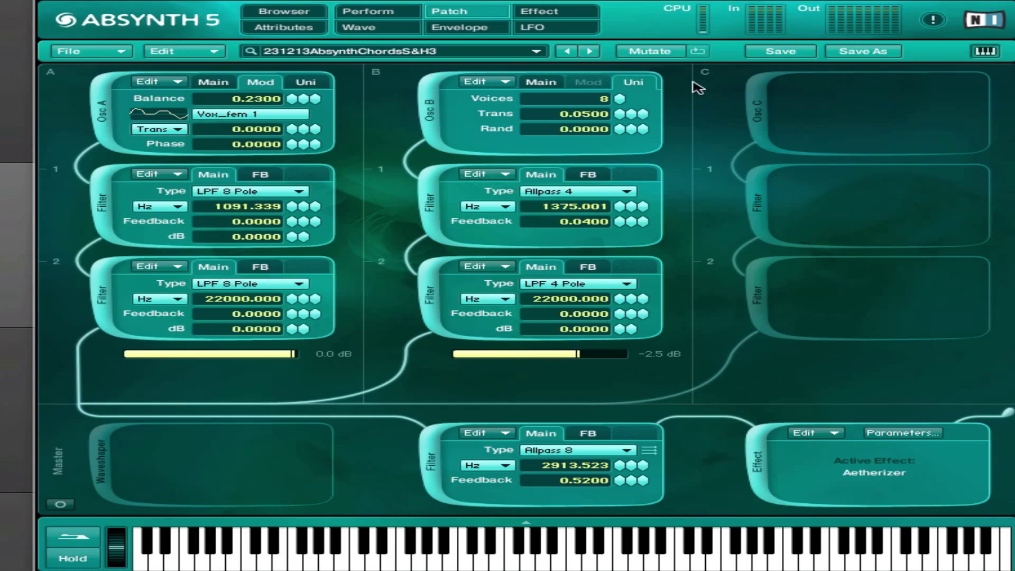
click(753, 111)
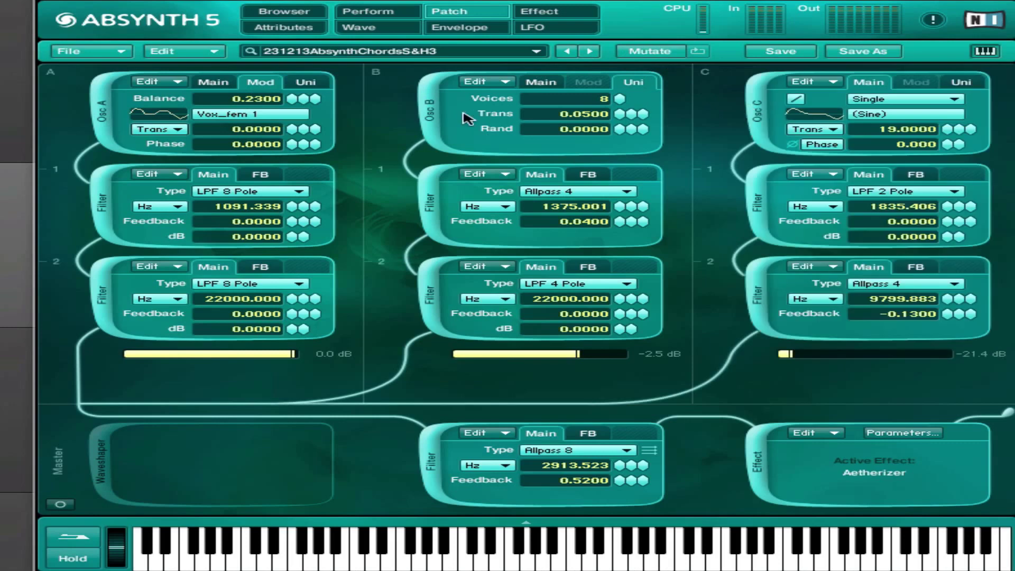
click(423, 118)
click(104, 105)
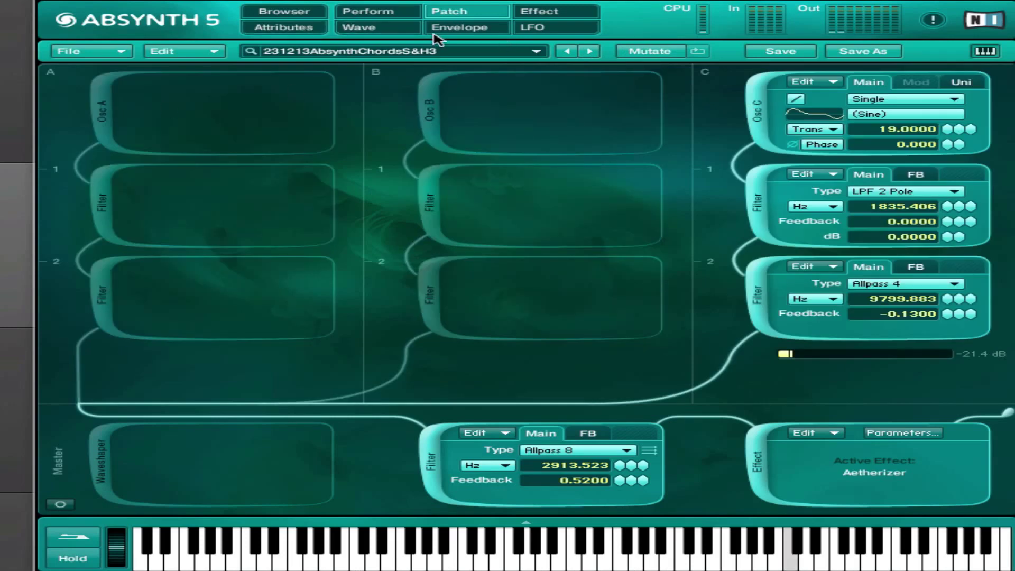
Display the Oscil C Main Pitch envelope, zoomed to show the whole loop.
click(435, 31)
click(140, 333)
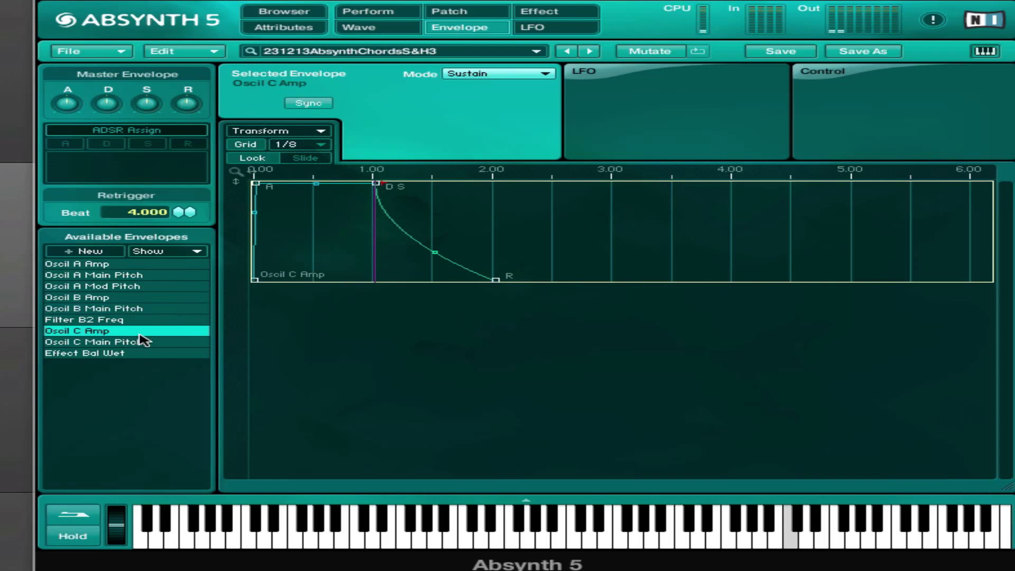
click(139, 342)
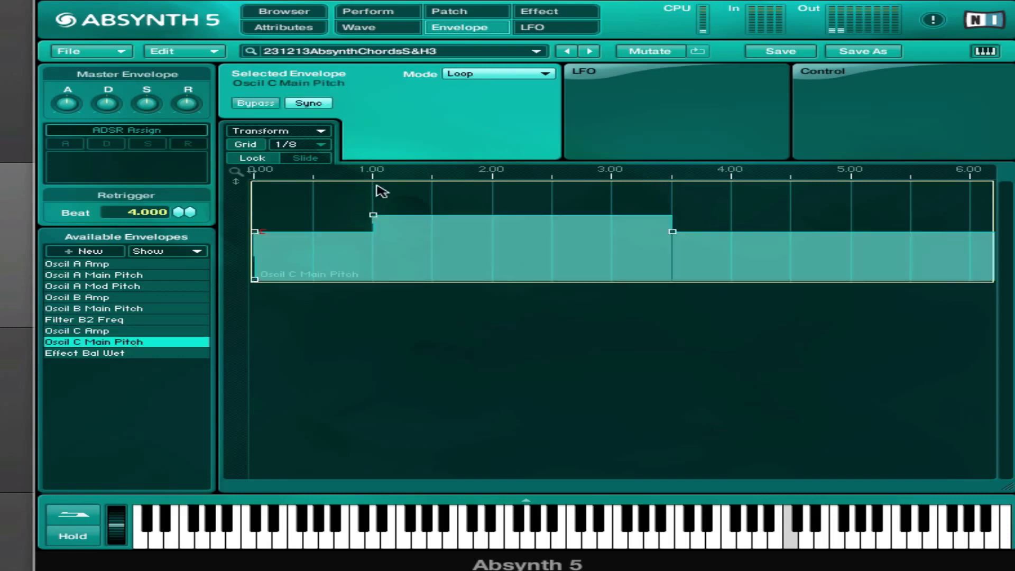
drag(390, 175, 381, 1)
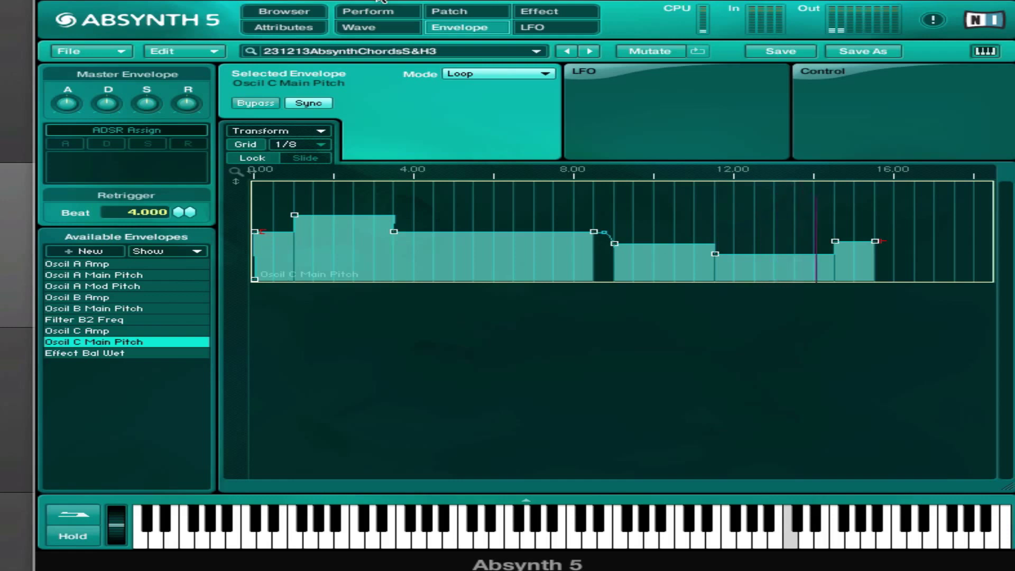
drag(380, 1, 840, 249)
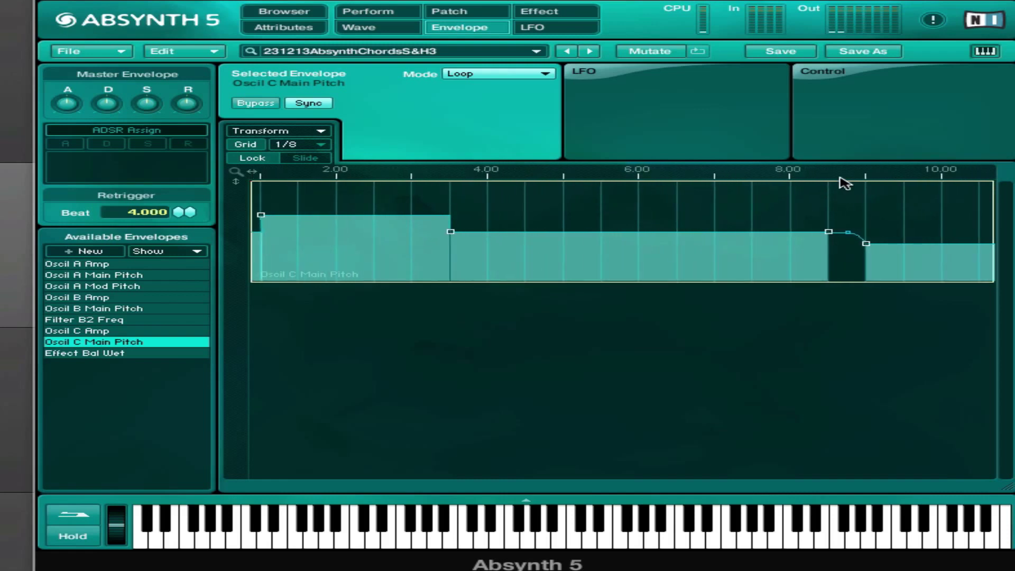
drag(855, 179, 380, 228)
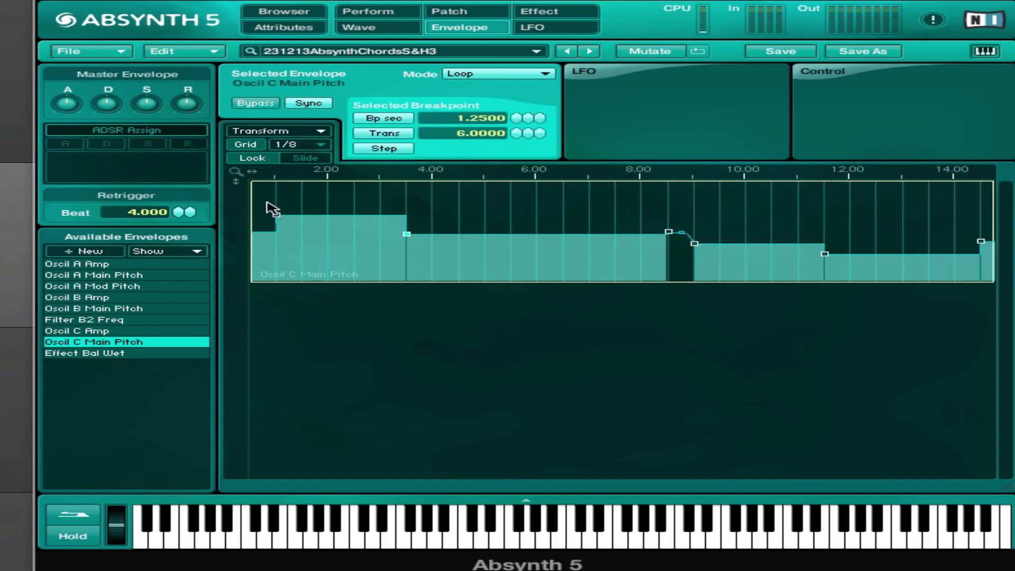
Select the later pitch breakpoints and set their transitions to Step.
click(266, 203)
click(482, 217)
scroll(674, 230, right, 5)
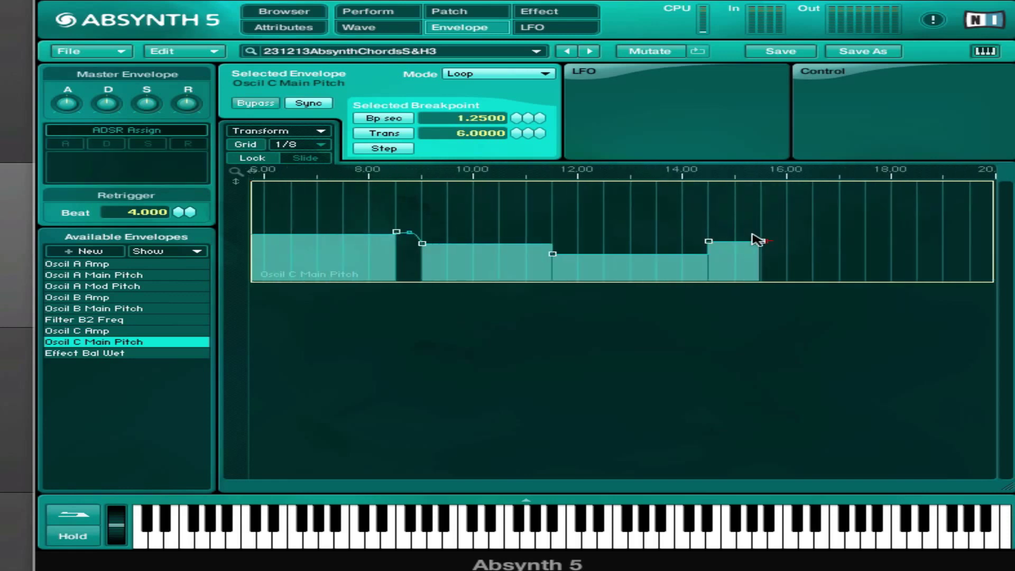
drag(817, 262, 328, 227)
click(384, 148)
click(383, 149)
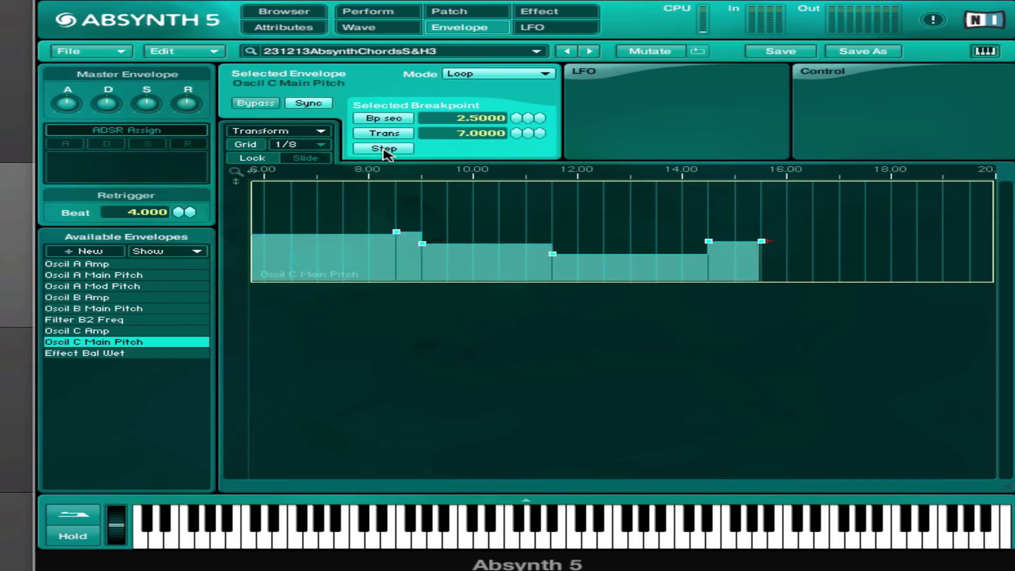
click(384, 148)
click(383, 148)
scroll(422, 204, up, 2)
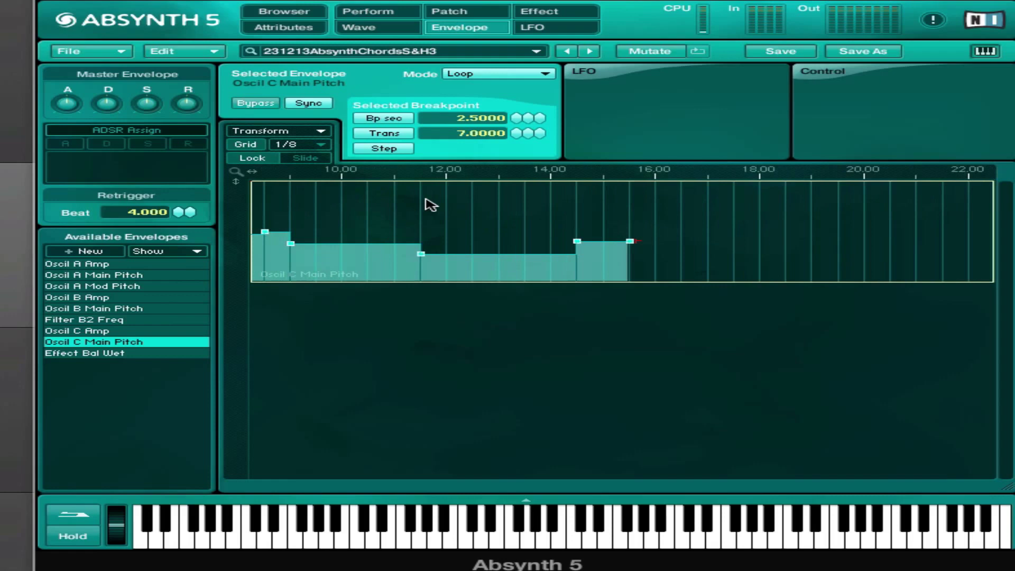
scroll(428, 205, up, 1)
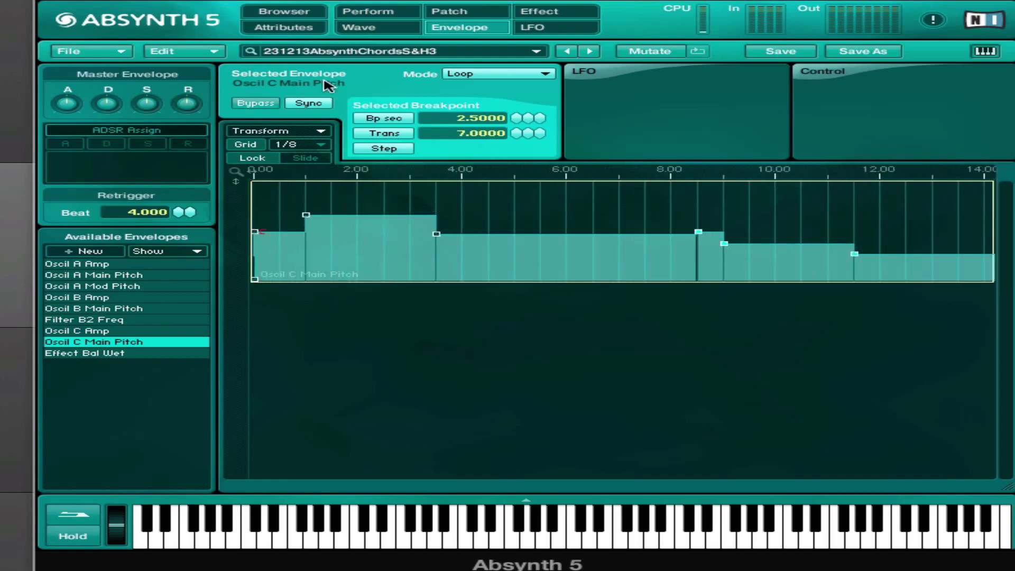
Zoom into the envelope's middle and keep the 2.5 s breakpoint as a step, not a slope.
click(126, 49)
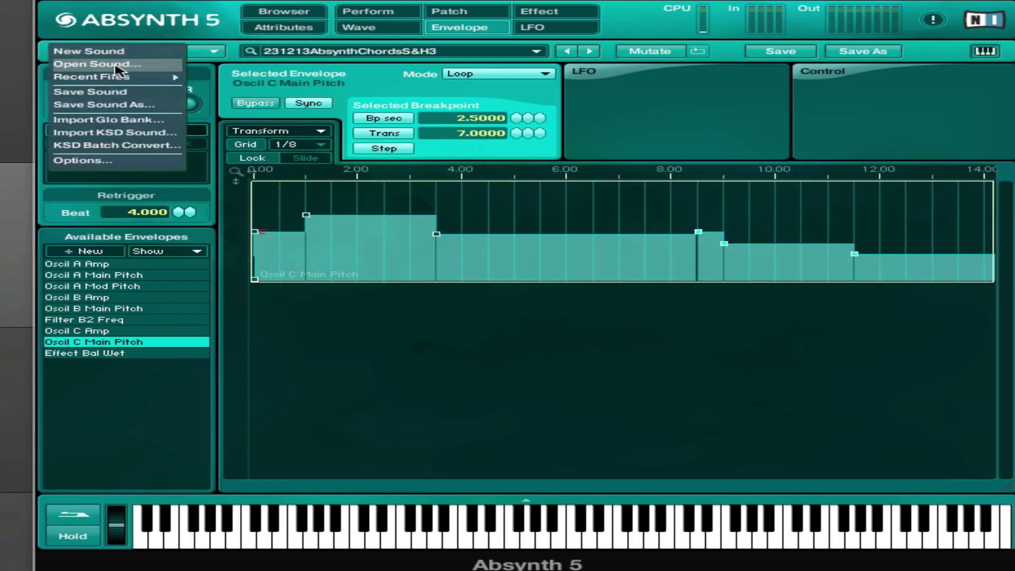
click(114, 62)
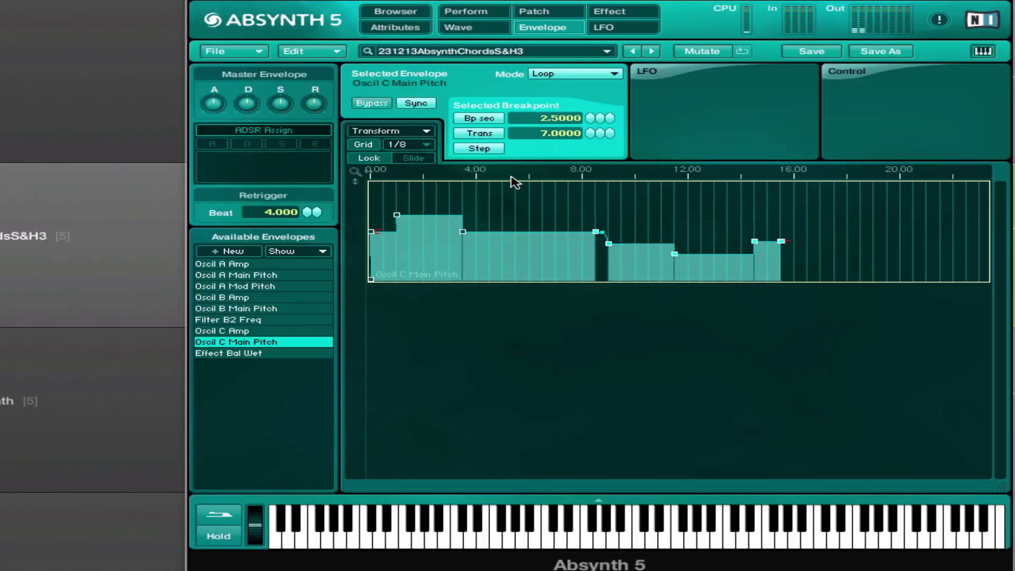
drag(517, 174, 582, 362)
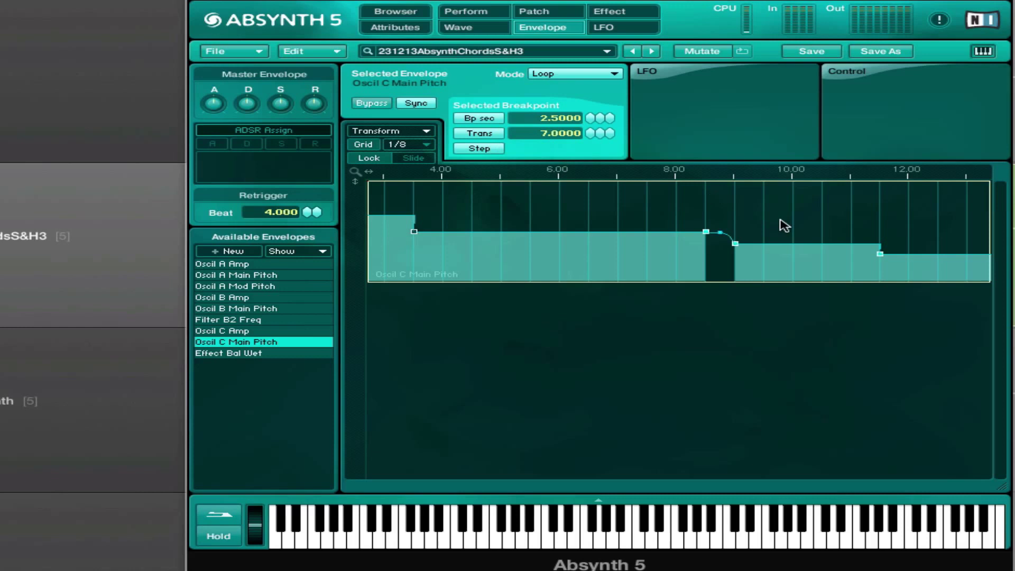
click(730, 258)
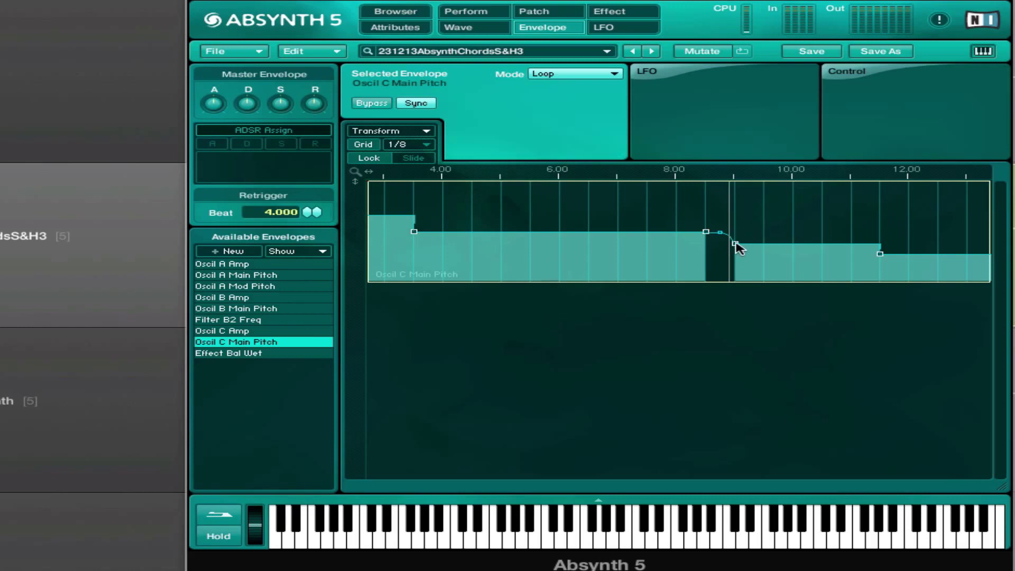
click(735, 244)
click(706, 232)
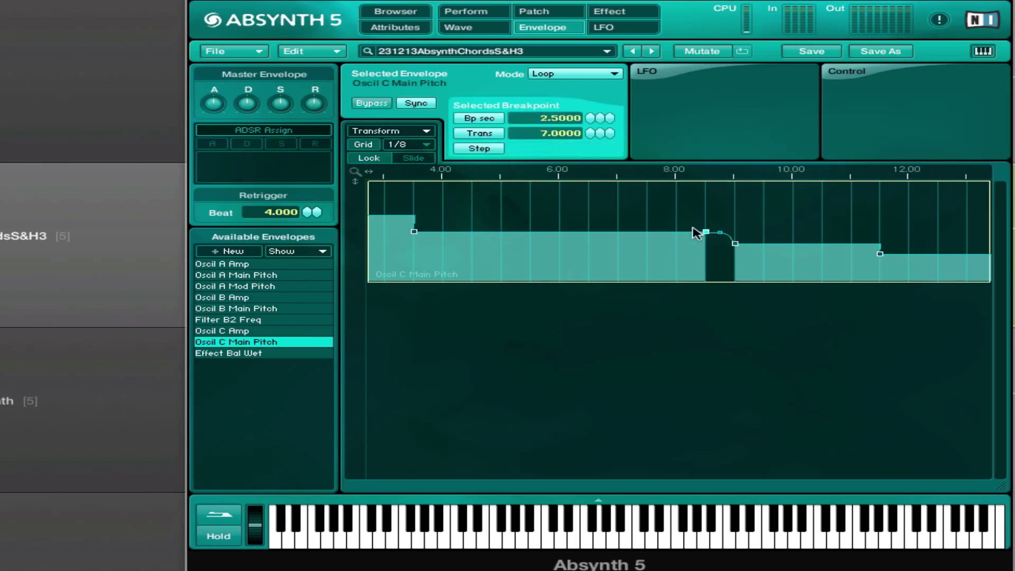
click(500, 148)
click(500, 148)
click(710, 231)
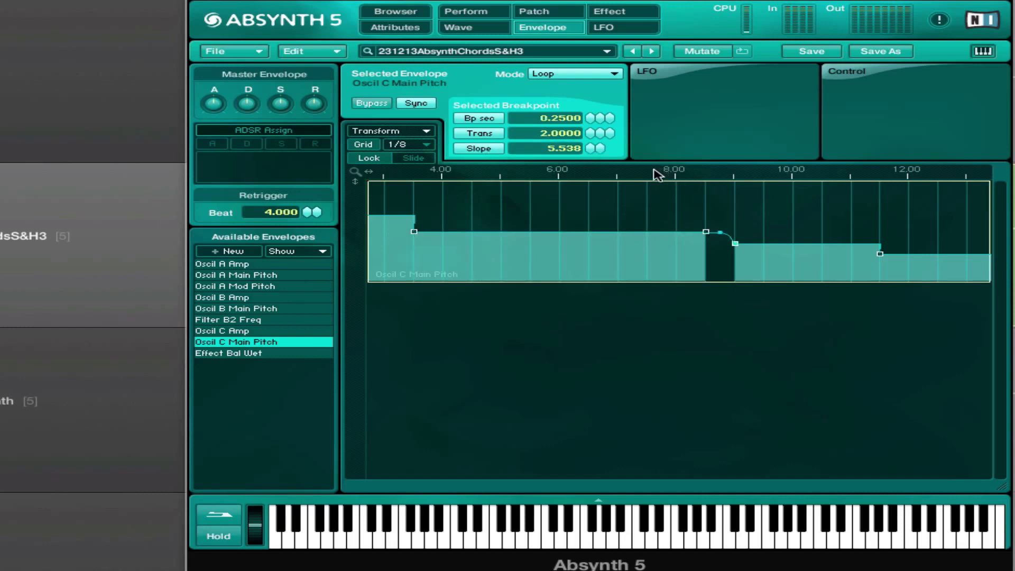
Switch off channels A and B and review the envelope around beat 8 and the full loop.
drag(657, 175, 629, 159)
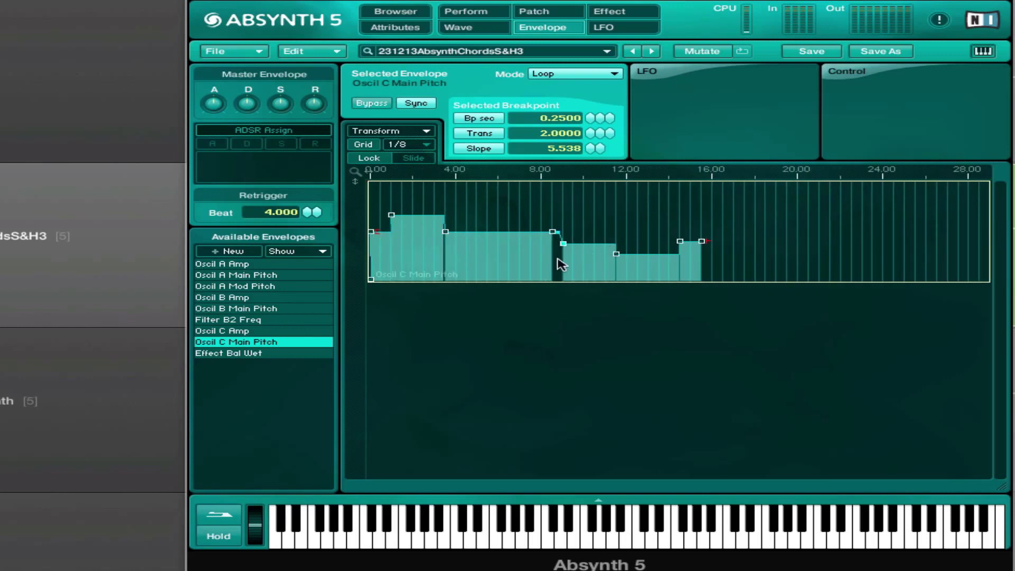
drag(591, 173, 725, 209)
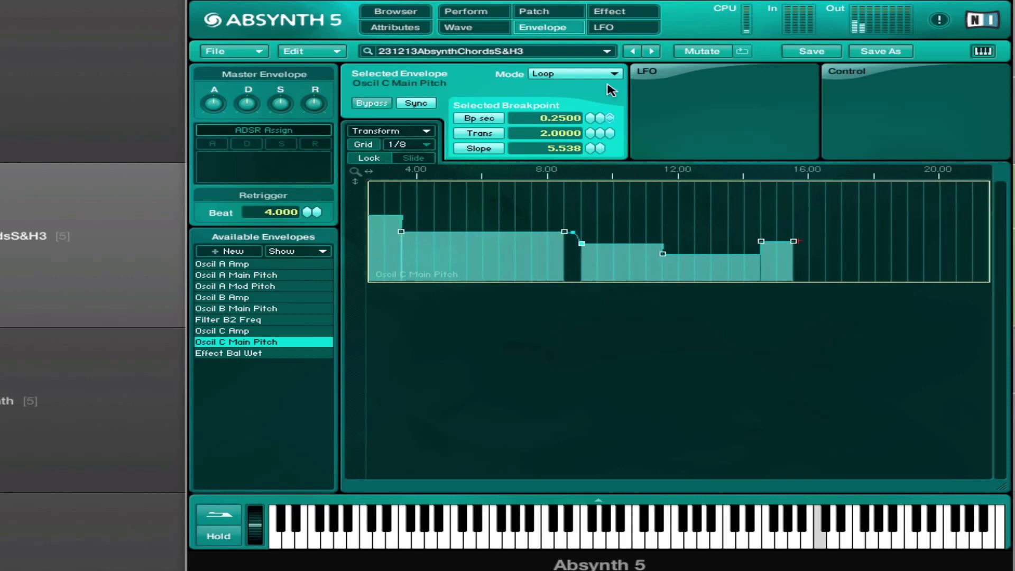
click(555, 11)
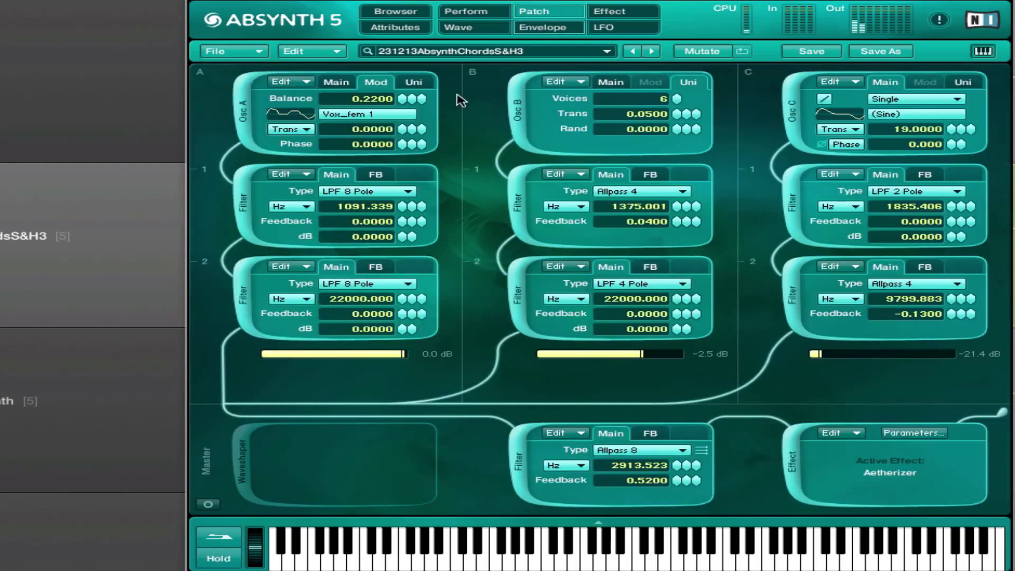
click(246, 111)
click(514, 117)
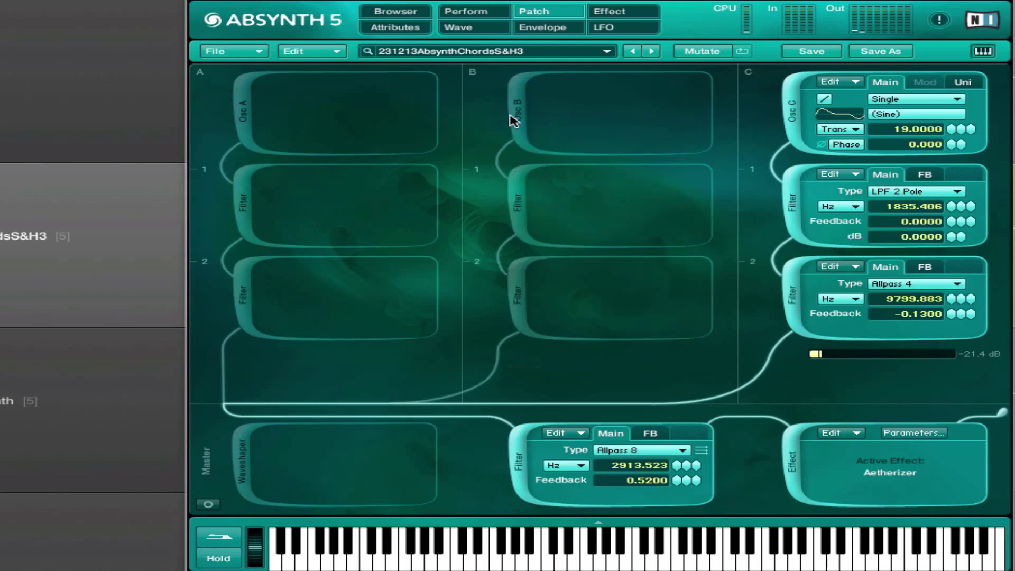
click(561, 30)
drag(604, 166, 728, 311)
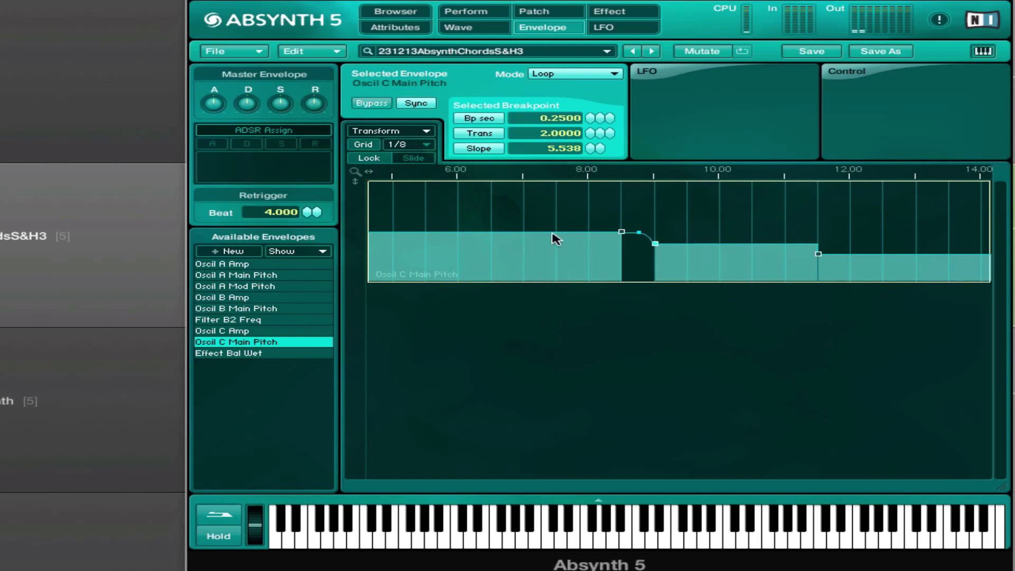
drag(629, 178, 613, 1)
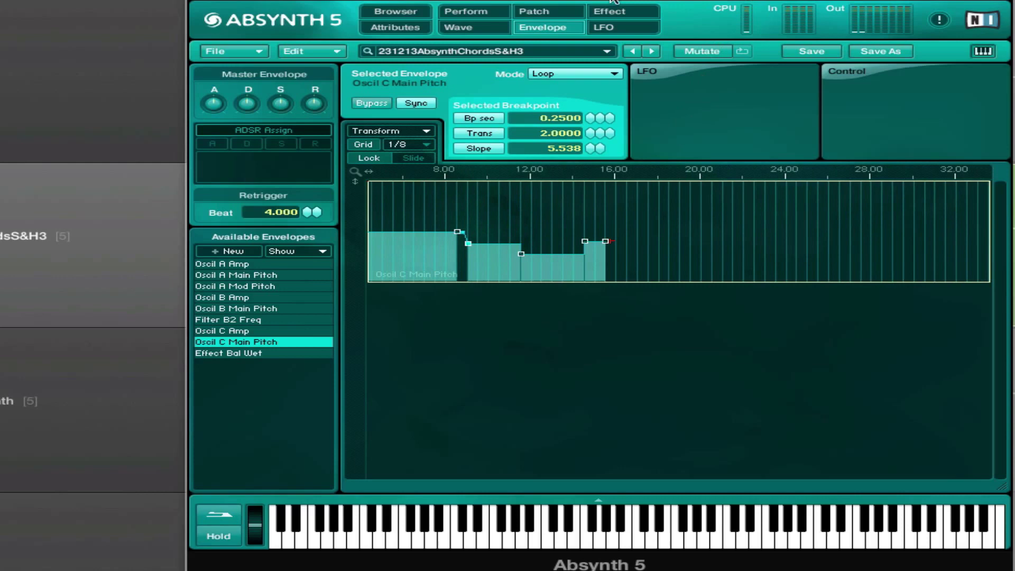
Turn channel A back on and display the Filter B2 Freq envelope.
click(535, 12)
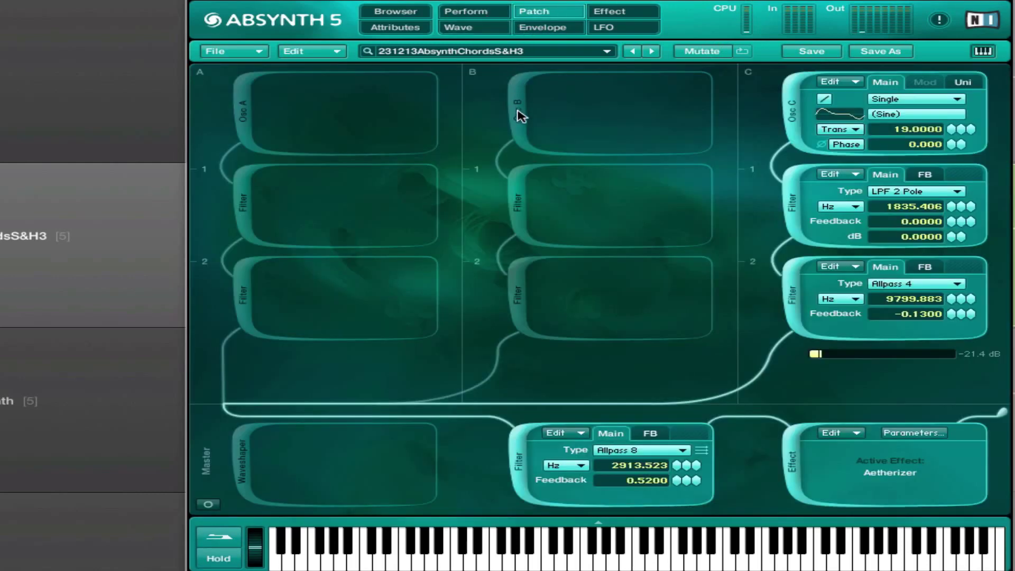
click(245, 125)
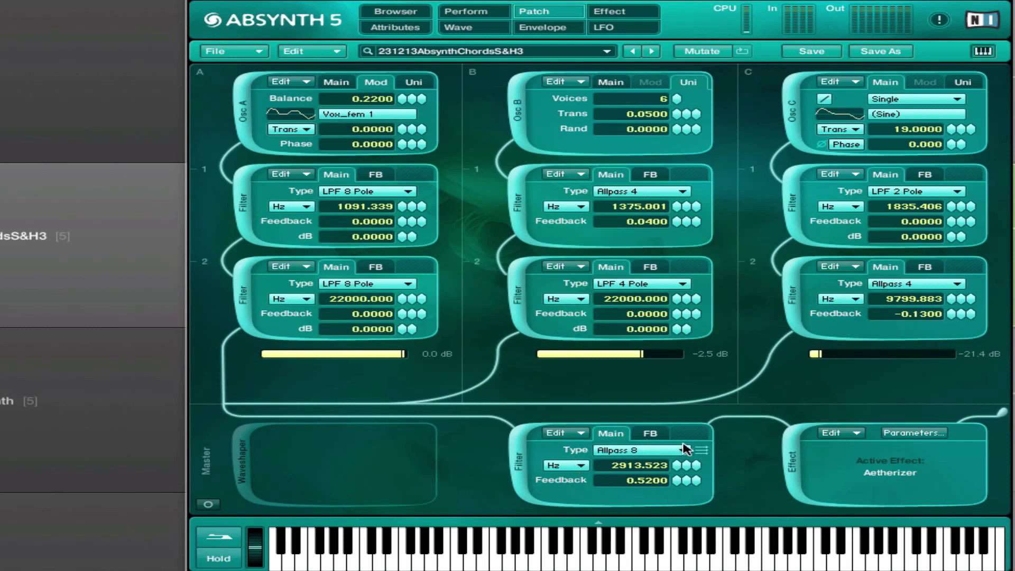
click(566, 30)
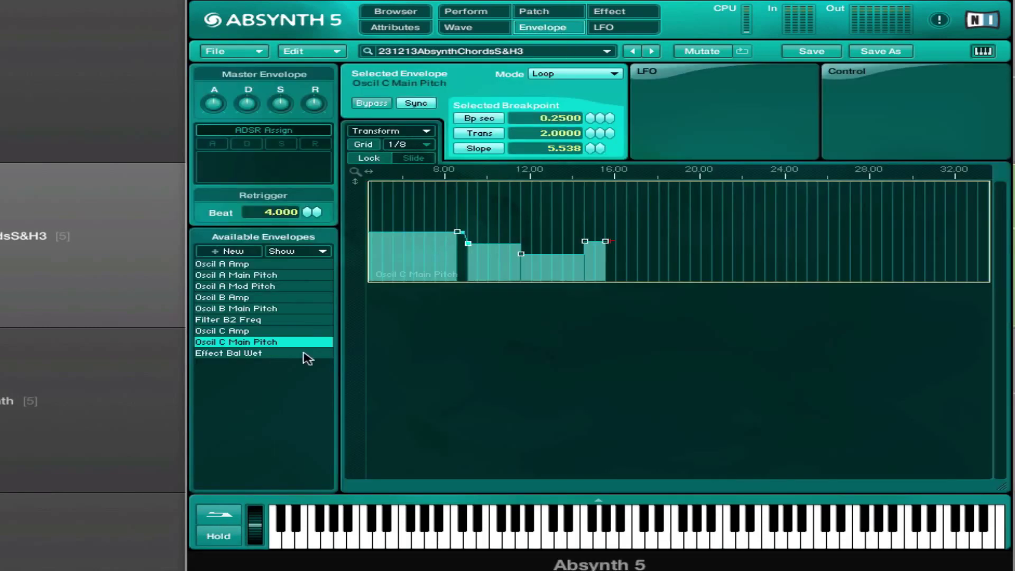
click(264, 309)
click(275, 321)
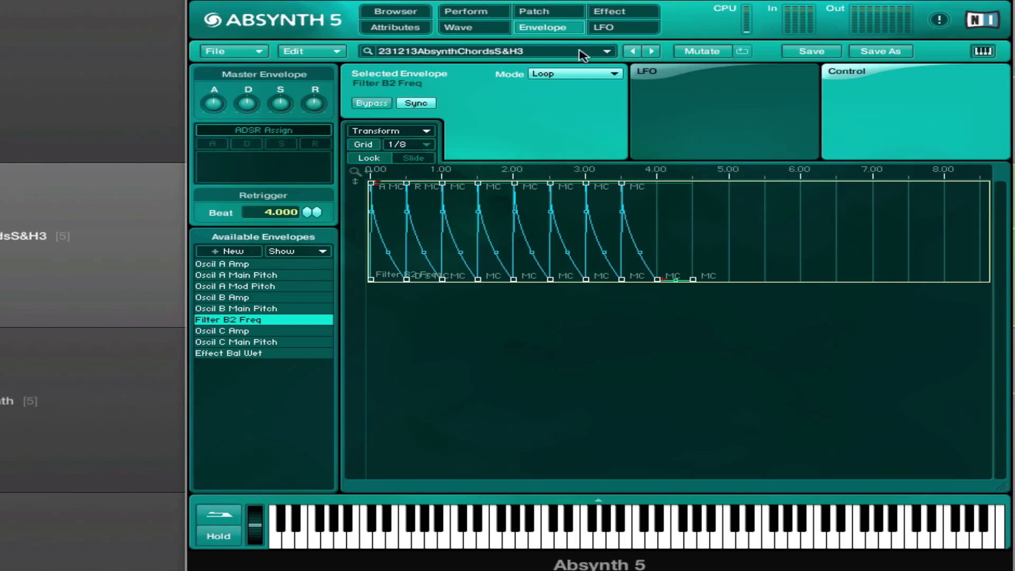
On the Aetherizer effect page, turn the dry level fully down and start playback.
click(626, 12)
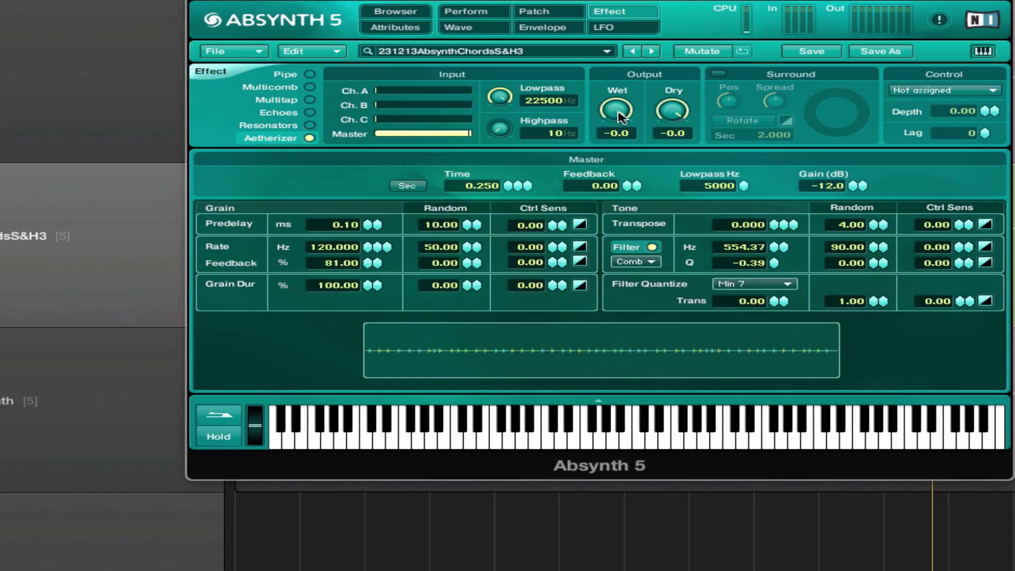
drag(682, 112, 682, 219)
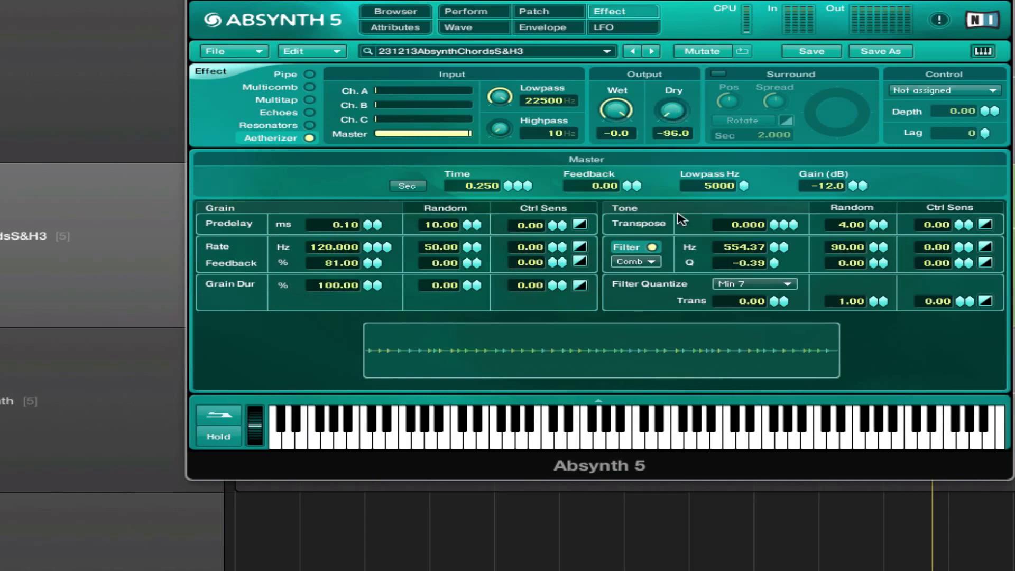
key(space)
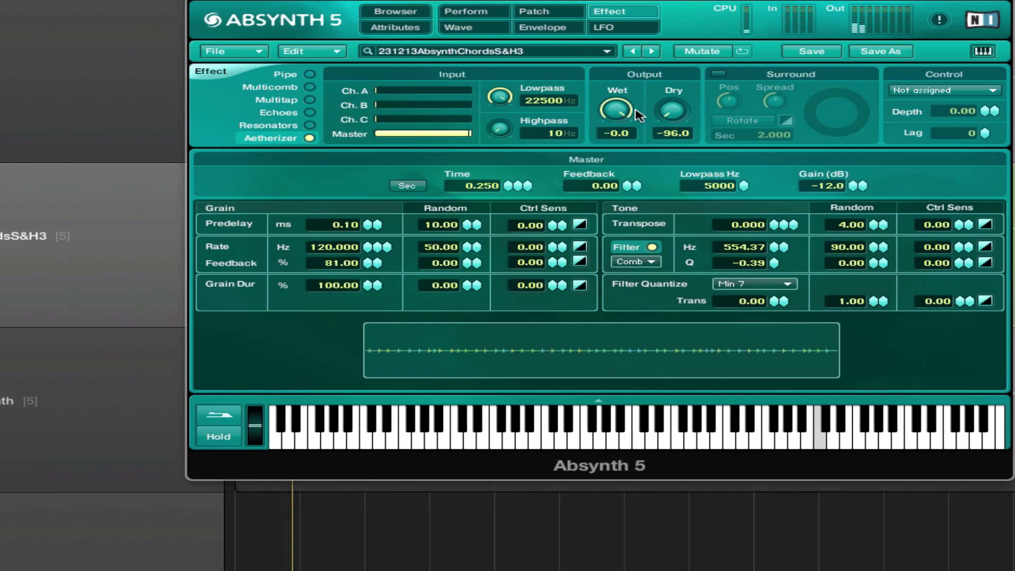
mouse_move(617, 110)
mouse_down()
mouse_move(616, 127)
mouse_move(603, 95)
mouse_up()
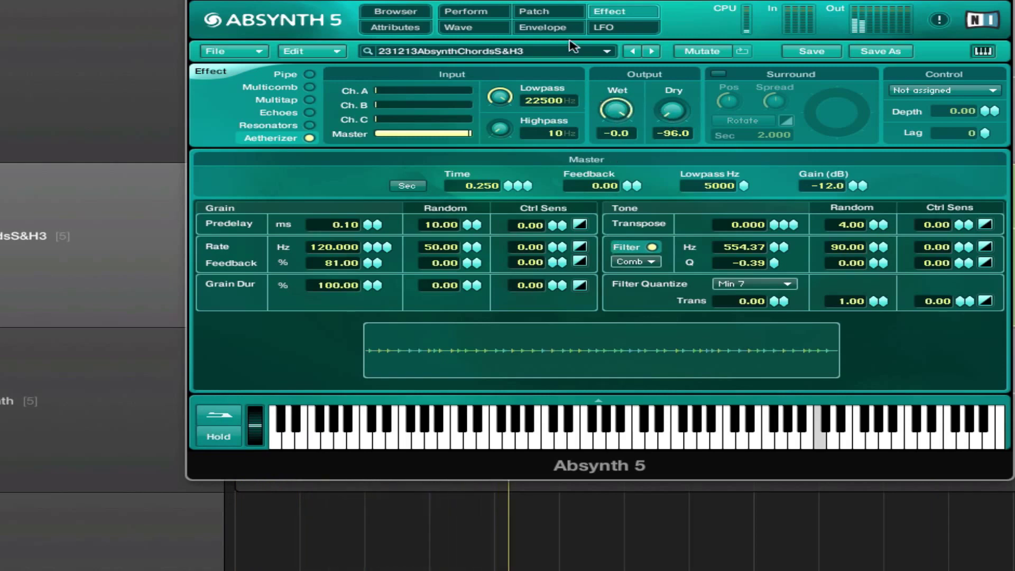
Look over the Oscil C Main Pitch and Effect Bal Wet envelopes, then return to the Aetherizer page.
click(564, 31)
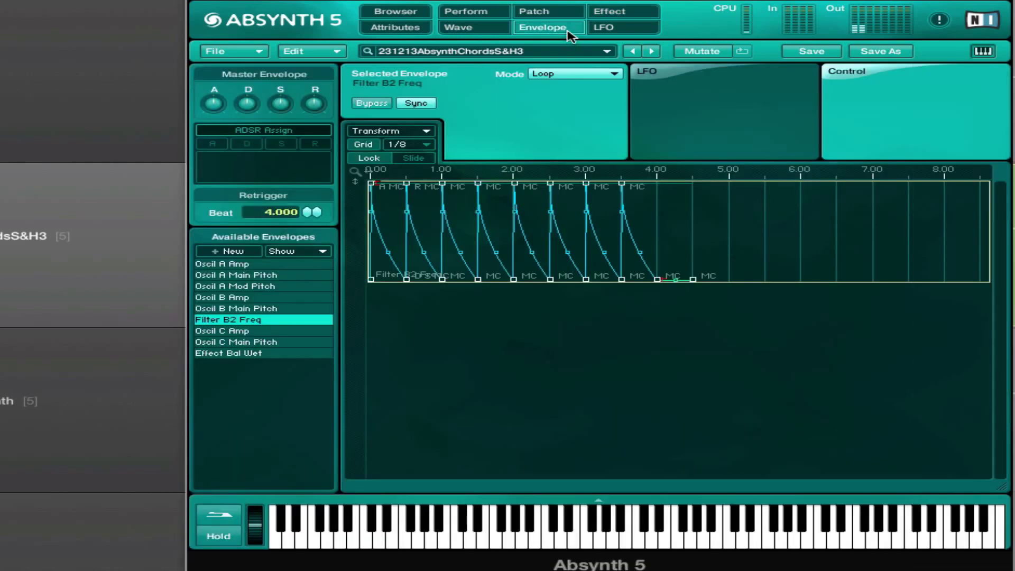
click(267, 343)
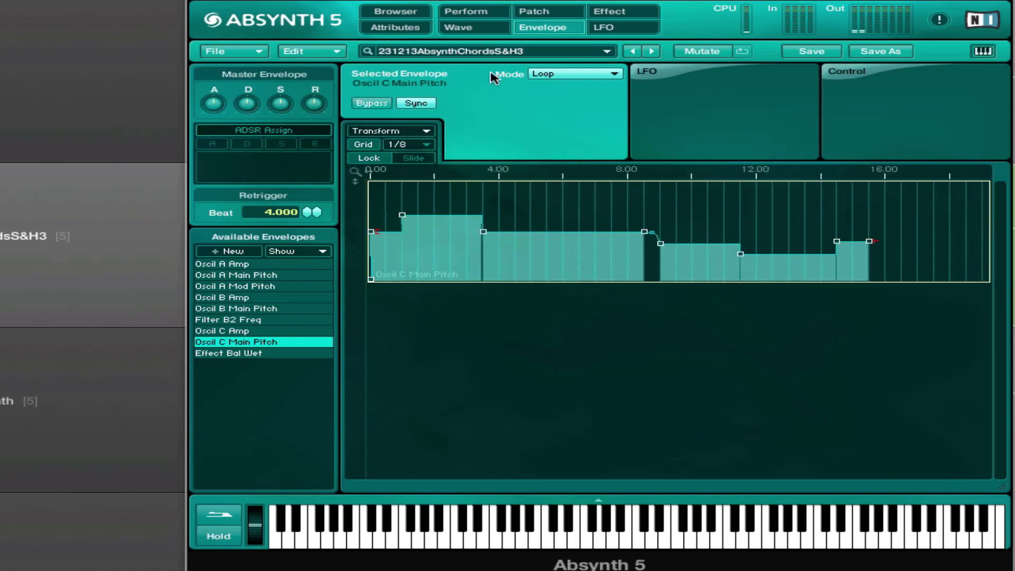
click(320, 353)
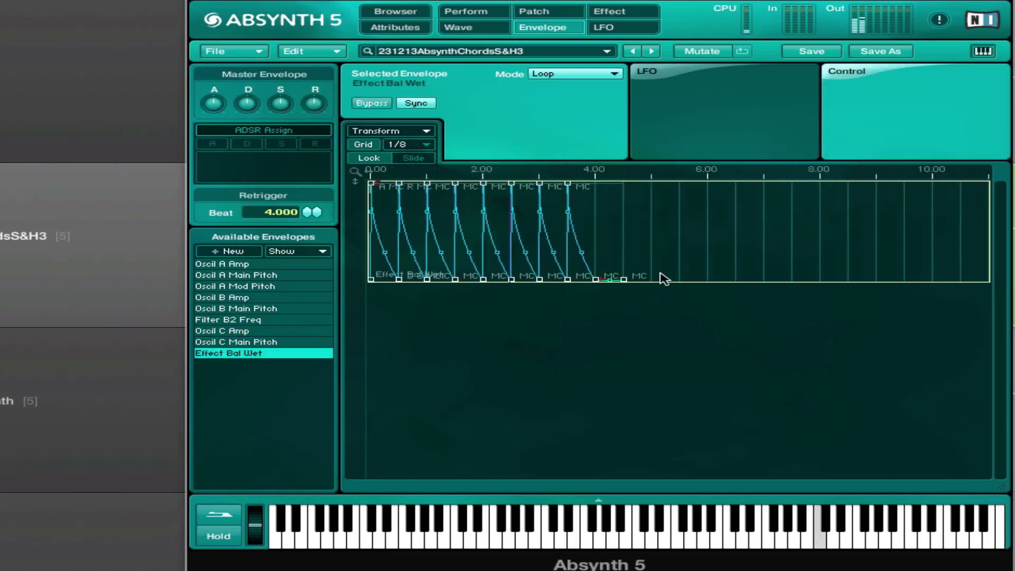
scroll(664, 278, up, 1)
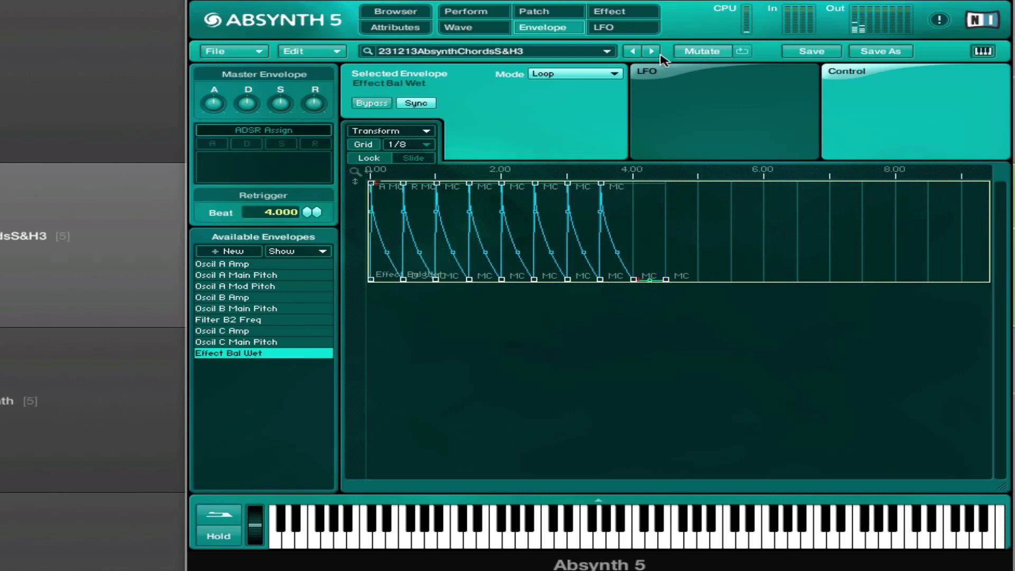
click(624, 12)
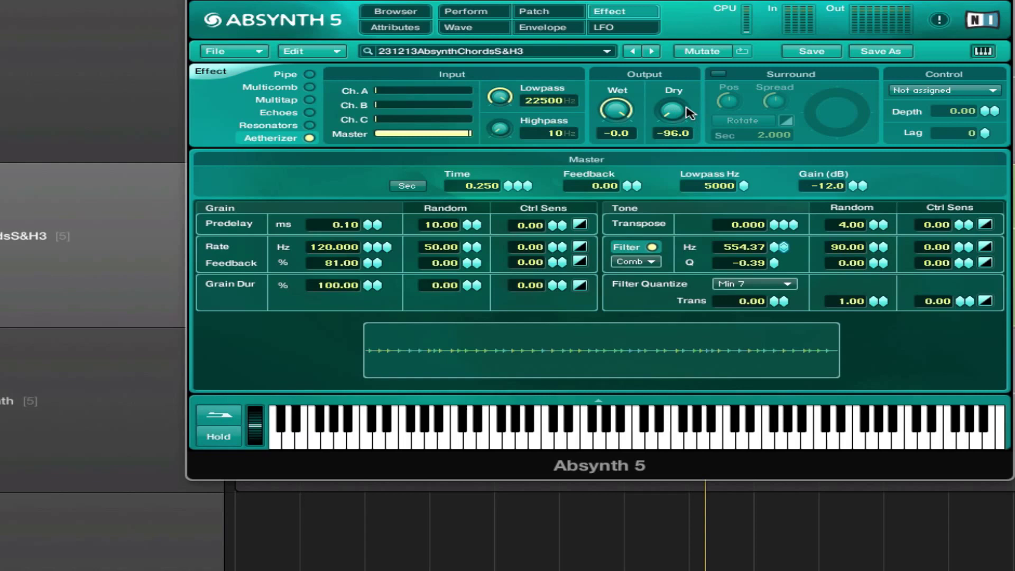
Raise the effect dry level to about -13 dB, then drop Rhytm to zero and Filter Env to a quarter.
drag(689, 113, 677, 18)
click(463, 13)
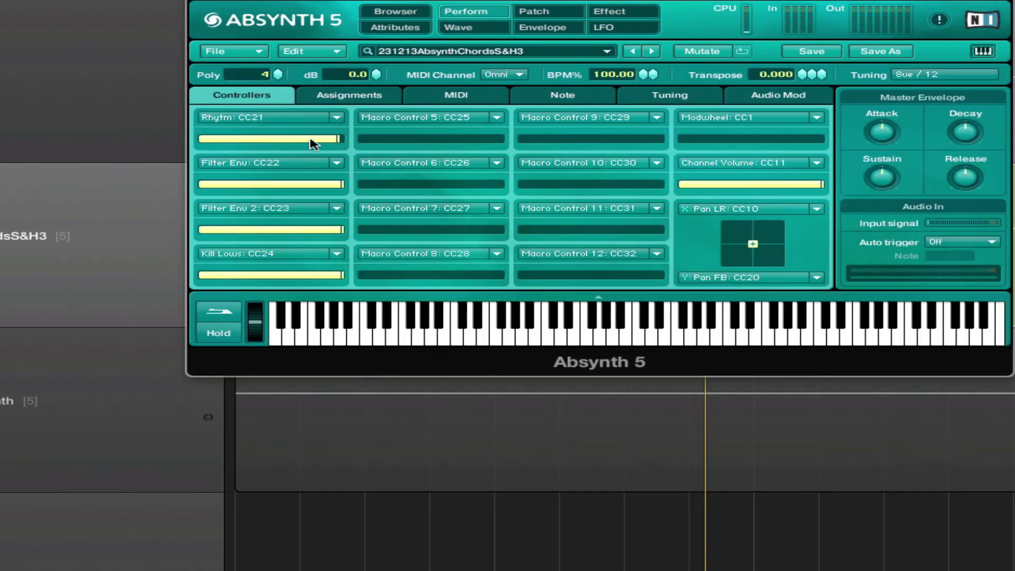
drag(316, 145, 109, 149)
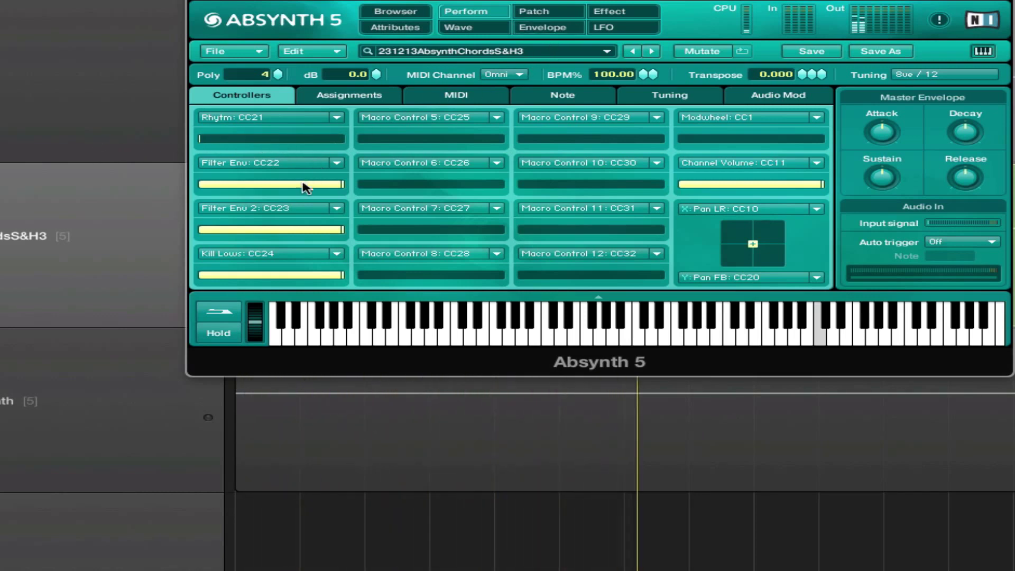
drag(301, 185, 117, 204)
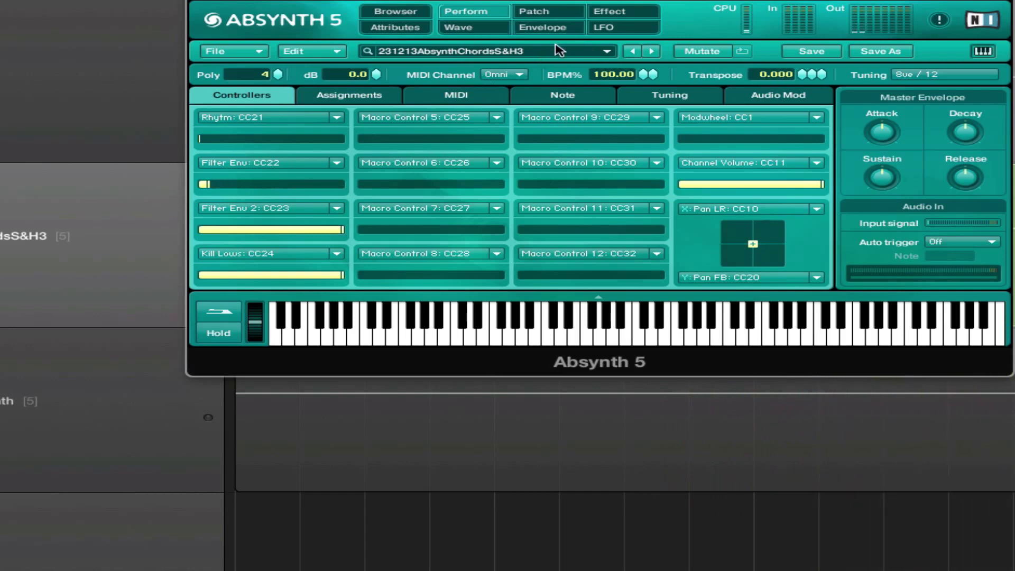
Check the Filter B2 Freq envelope and the patch modules before returning to the macro controllers.
click(560, 29)
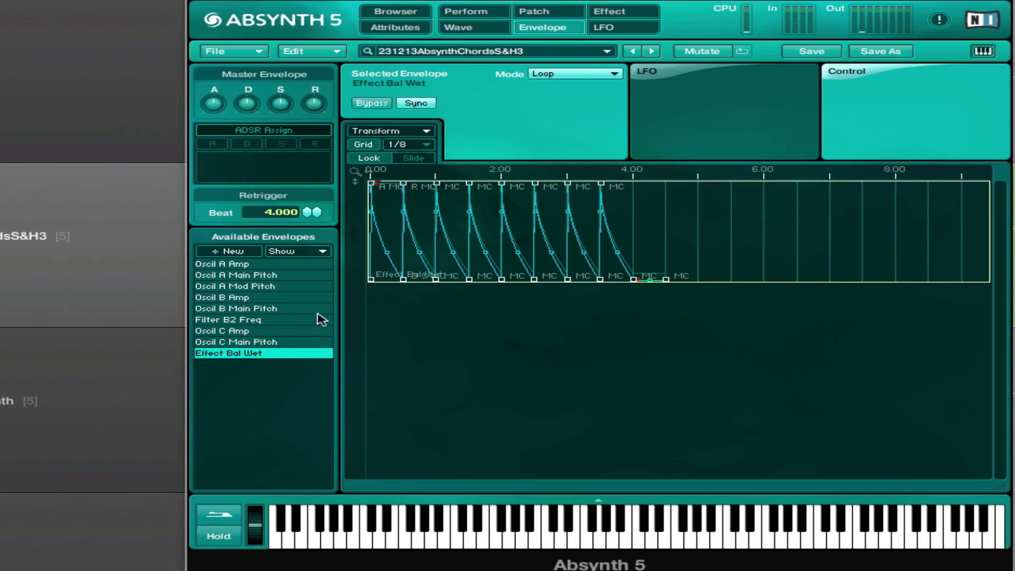
click(278, 321)
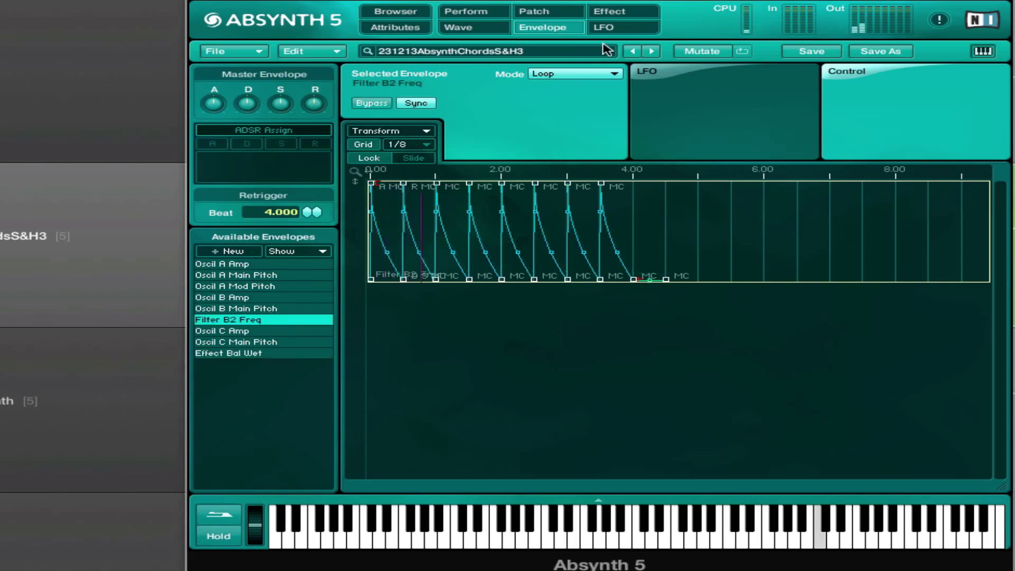
click(570, 11)
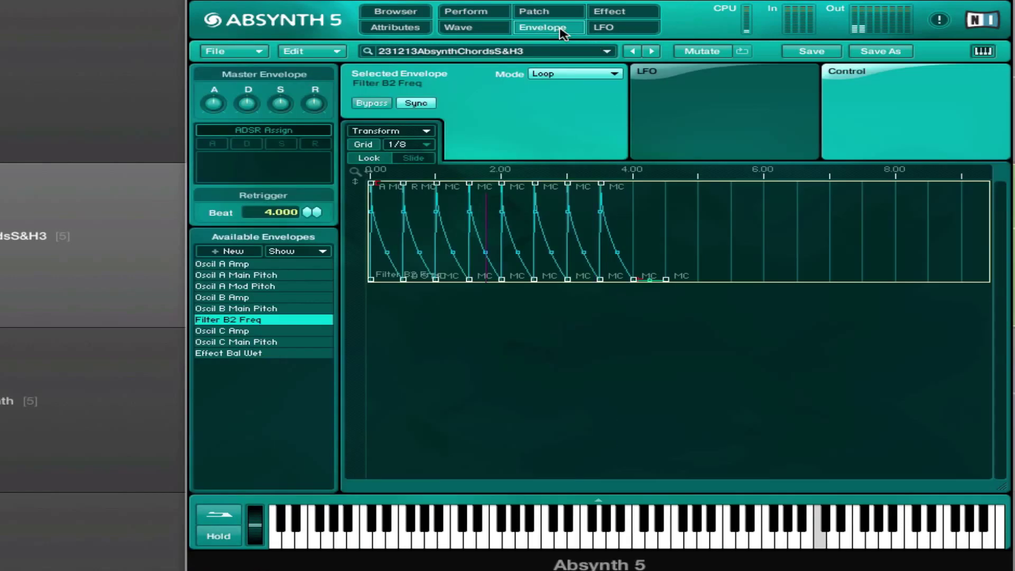
click(564, 29)
click(465, 13)
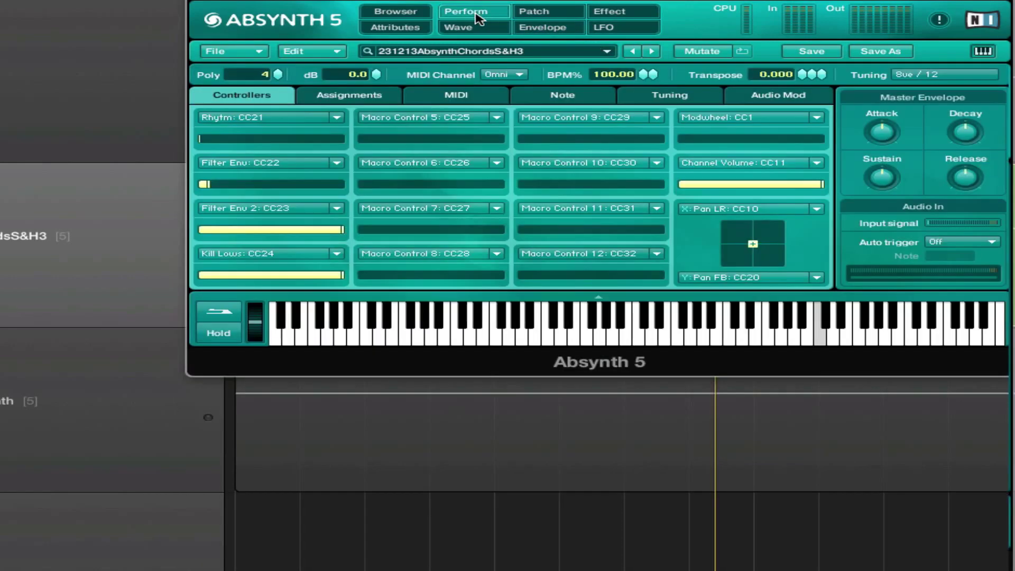
Turn Filter Env 2 and Kill Lows down to zero, then bring the filter envelope macros back to full.
drag(304, 233, 83, 227)
drag(271, 277, 52, 277)
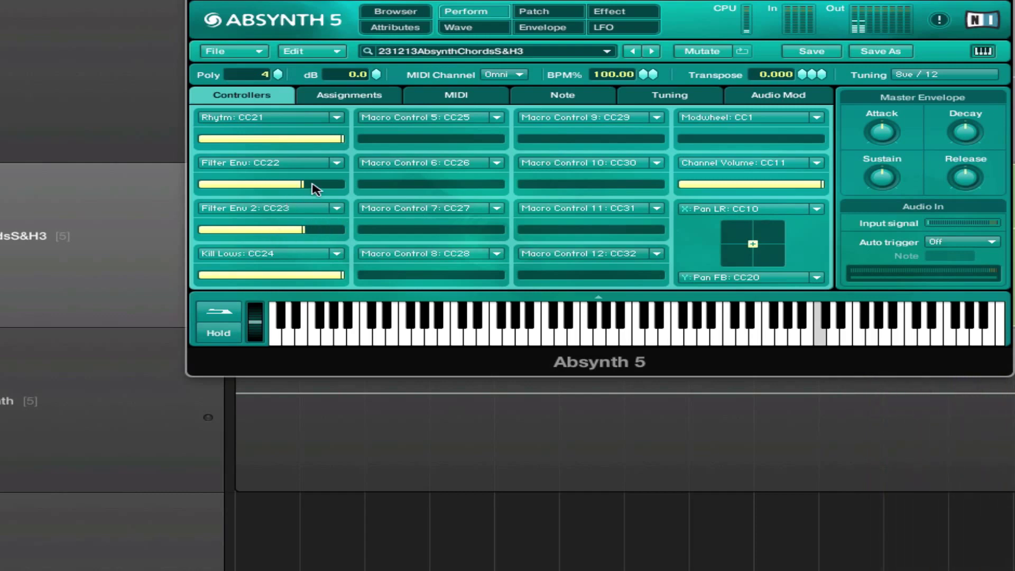
click(549, 11)
click(553, 27)
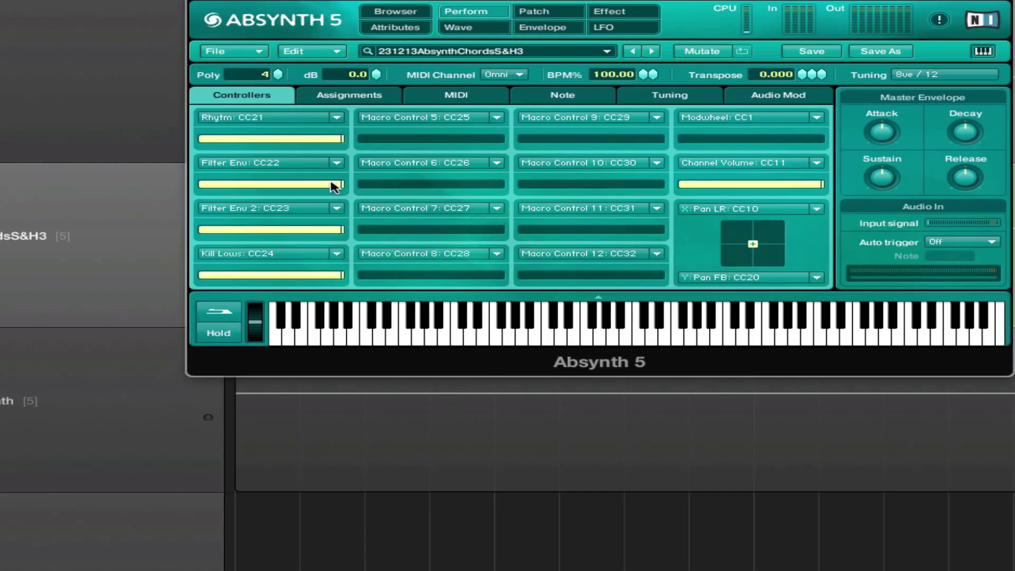
drag(334, 186, 152, 183)
drag(255, 229, 153, 221)
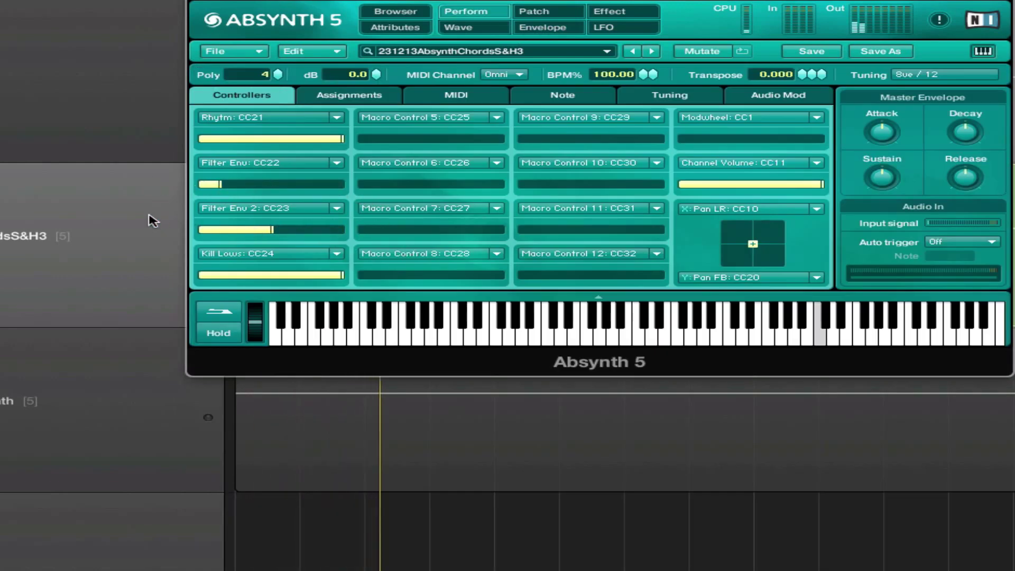
drag(222, 229, 475, 182)
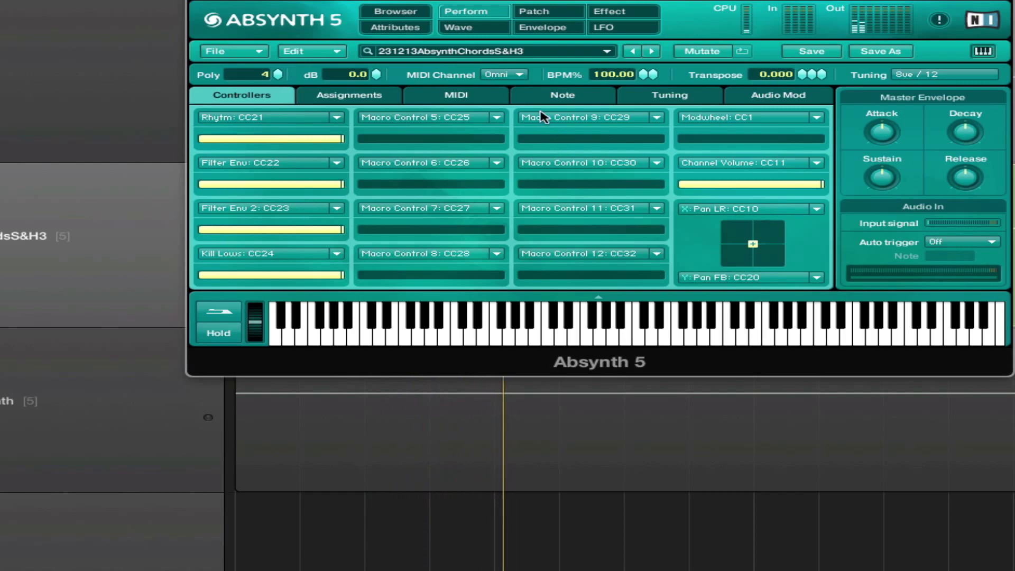
Select all Filter B2 Freq breakpoints, keep Amp Macro at Rhytm: CC21, and show Effect Bal Wet.
click(543, 27)
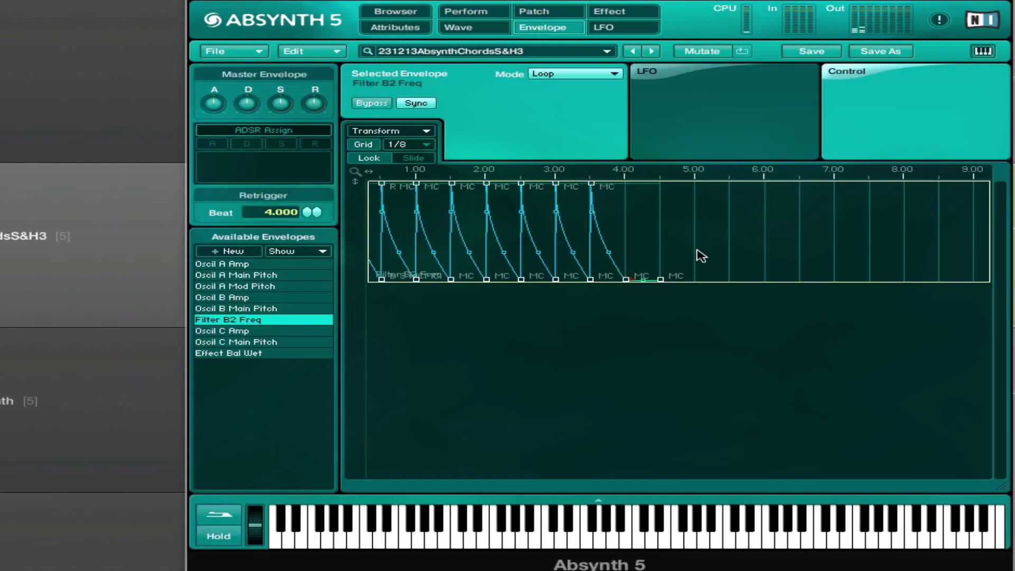
drag(719, 243, 18, 200)
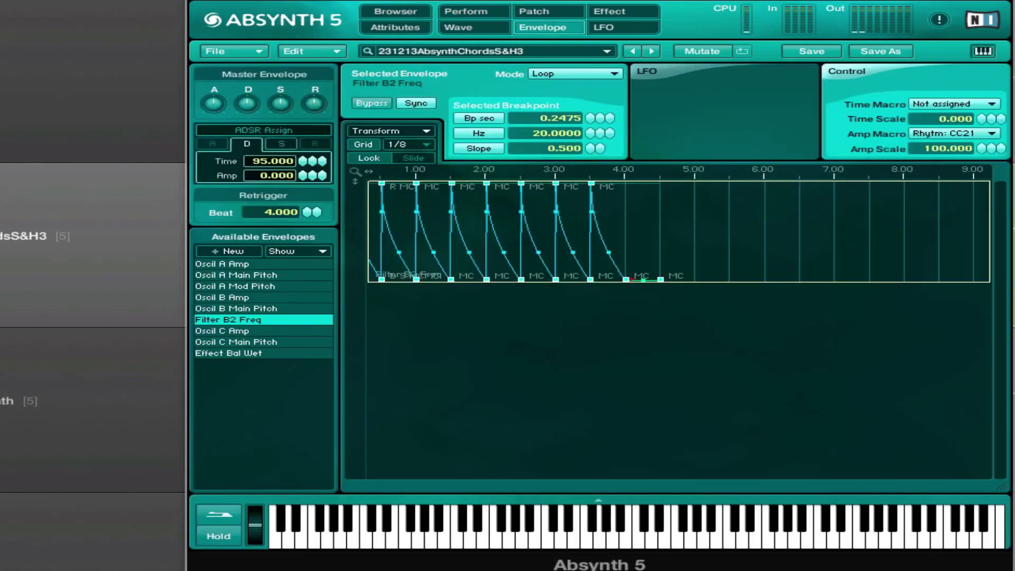
click(957, 131)
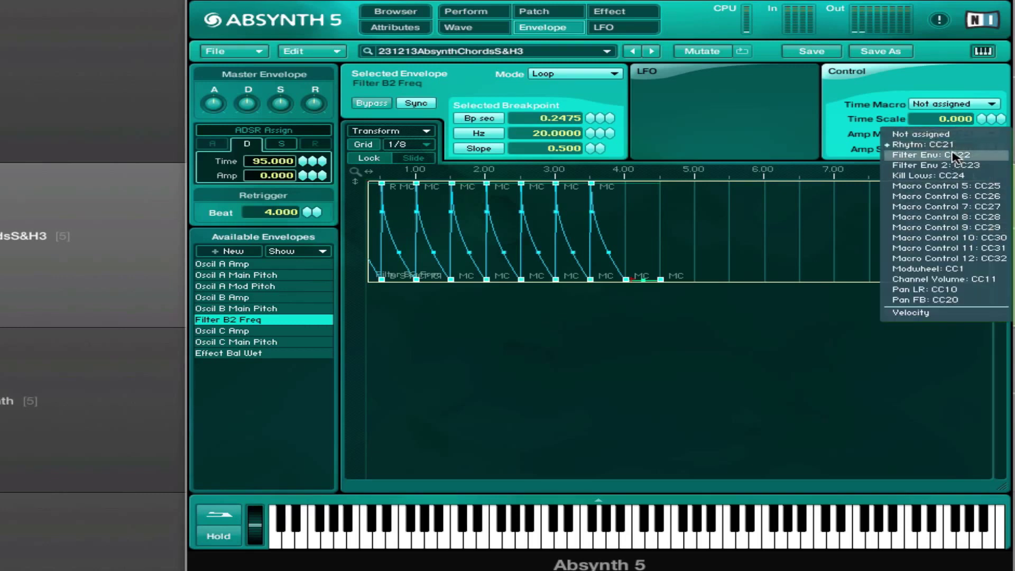
click(844, 111)
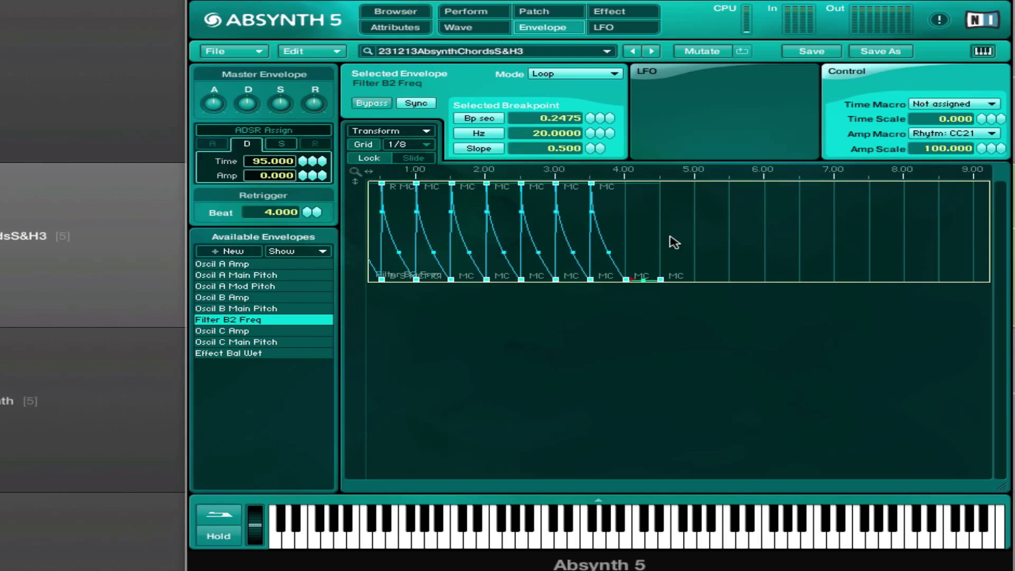
click(272, 354)
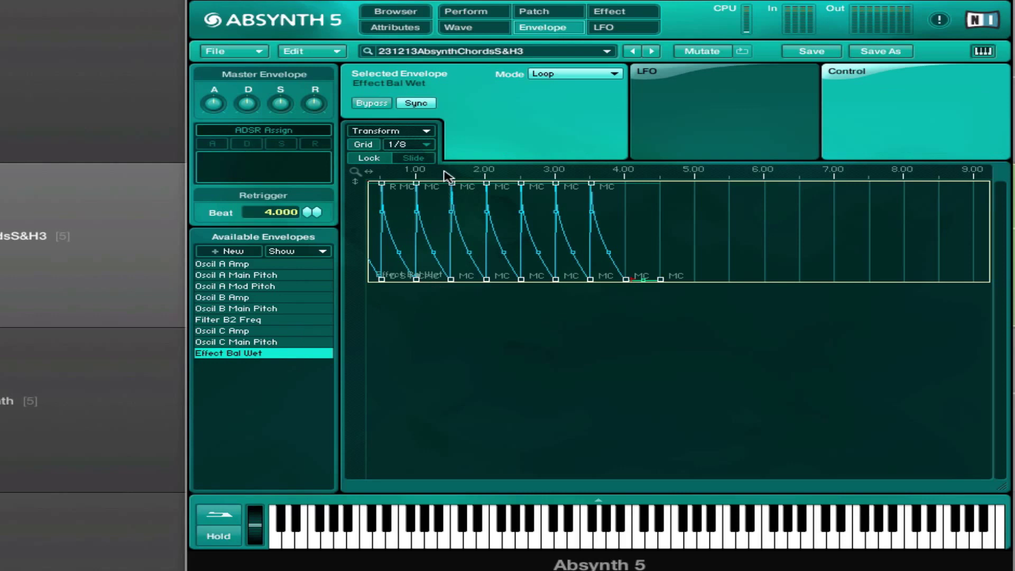
Regenerate the Effect Bal Wet envelope with Transform > Generate AR Pulse using a shorter beat duration.
drag(447, 176, 453, 206)
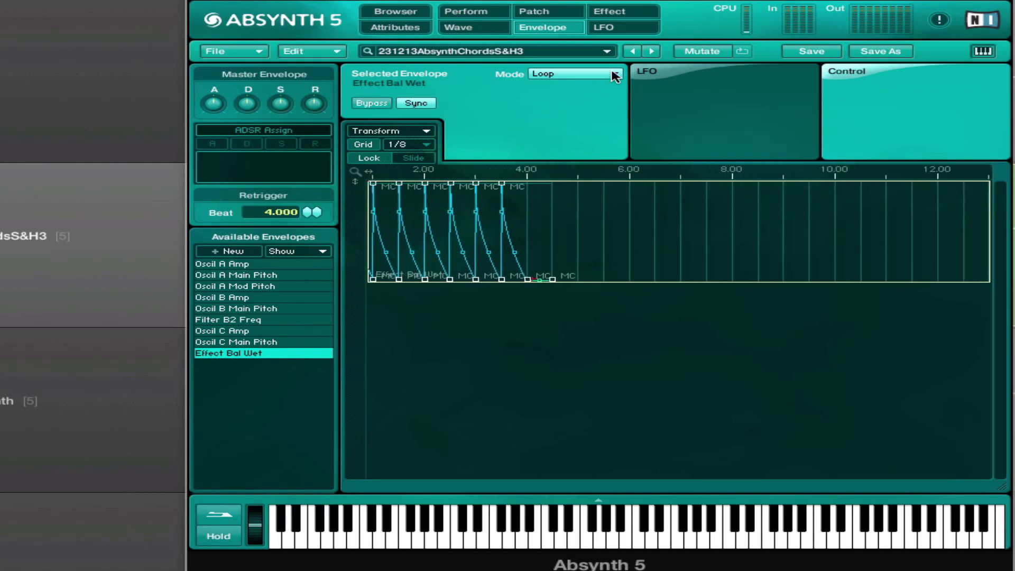
click(612, 13)
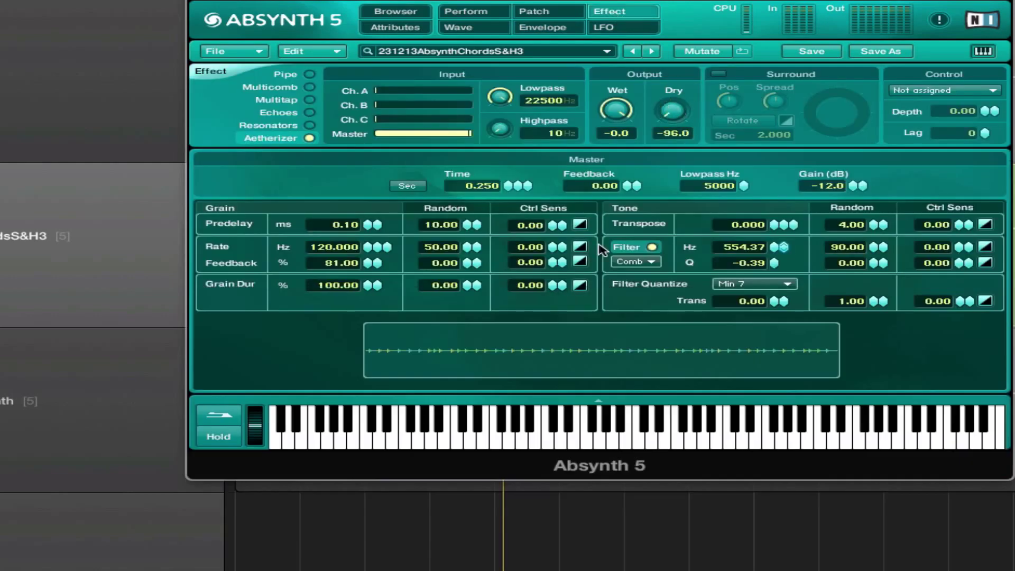
click(538, 13)
click(543, 29)
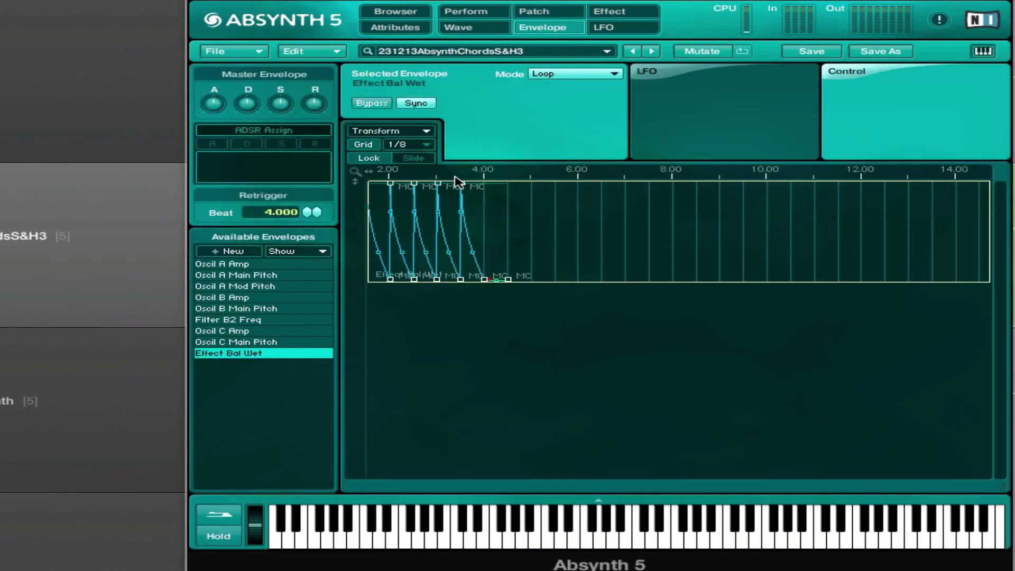
click(384, 131)
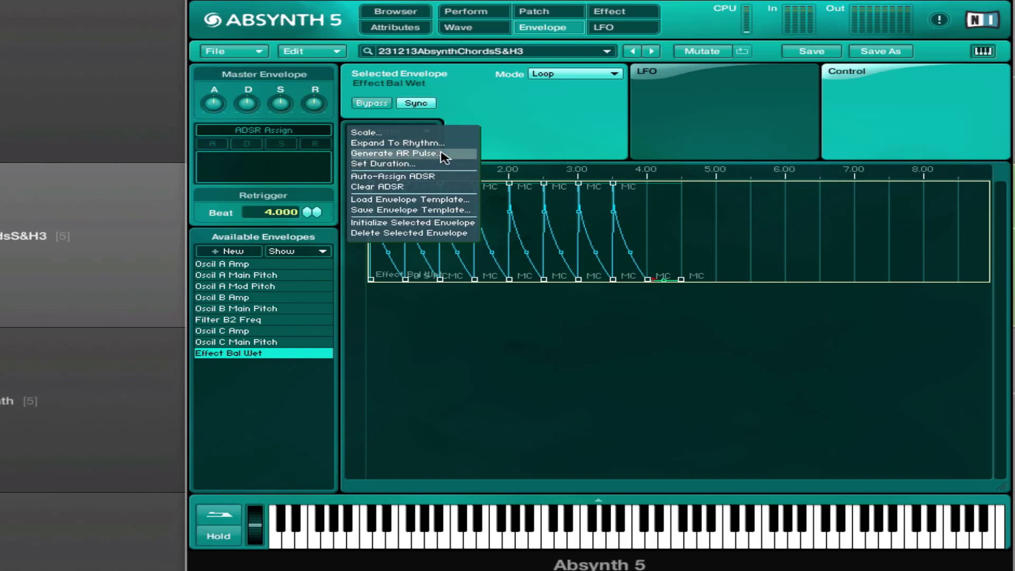
click(445, 153)
double_click(597, 92)
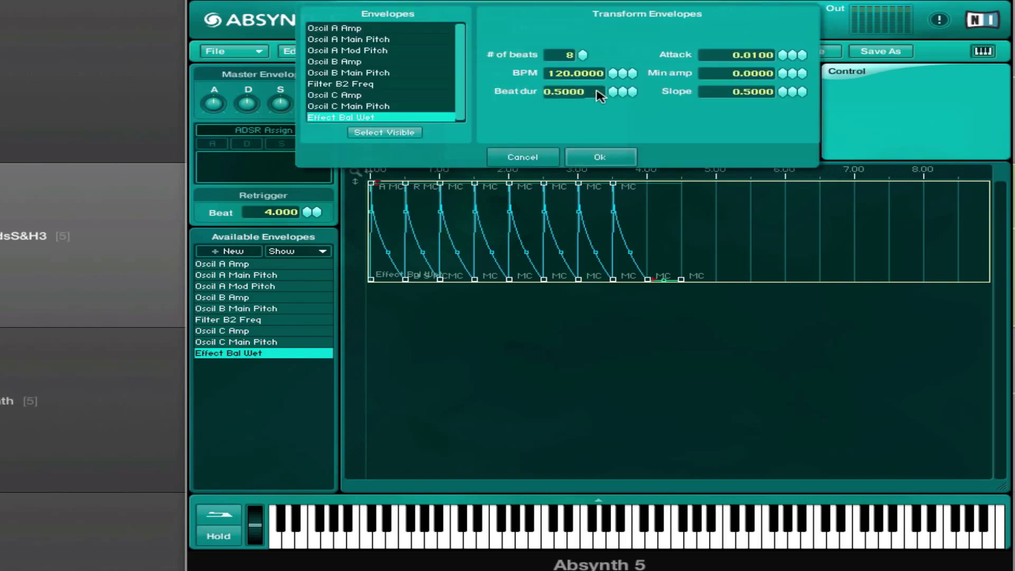
text(.25)
click(601, 162)
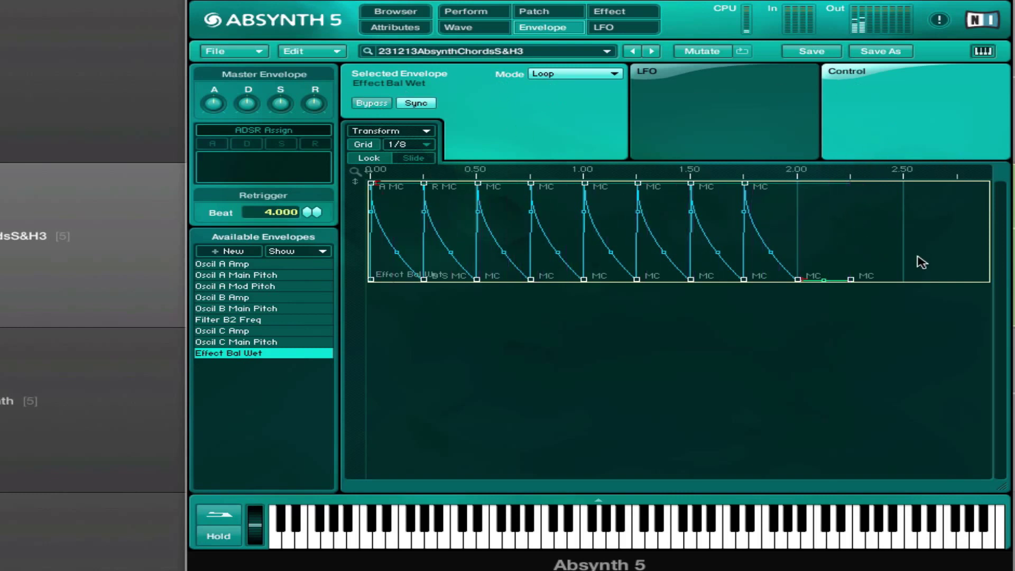
Select every Effect Bal Wet breakpoint and set its Amp Macro to Rhytm: CC21.
drag(922, 261, 366, 180)
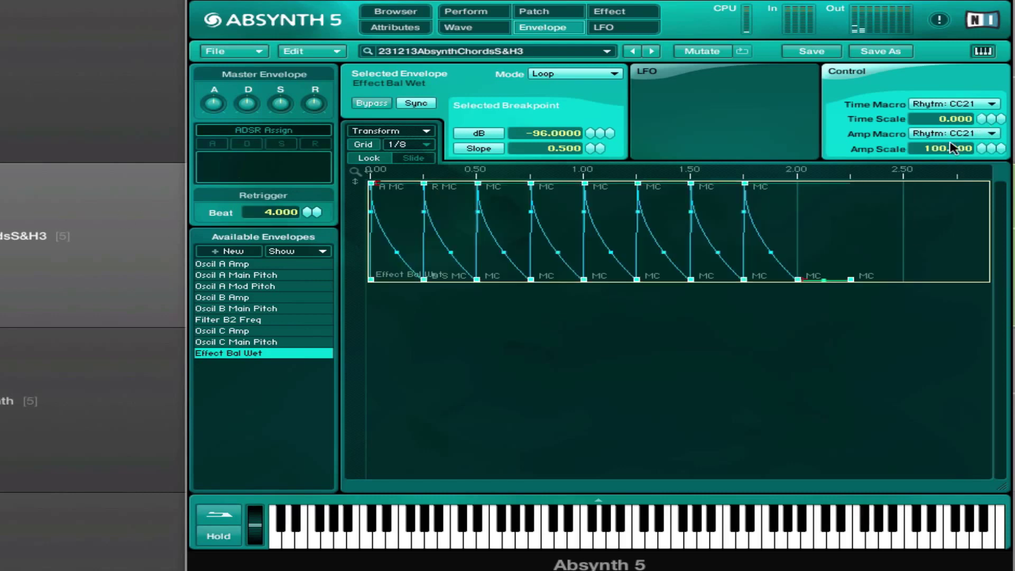
click(966, 139)
click(973, 146)
click(535, 13)
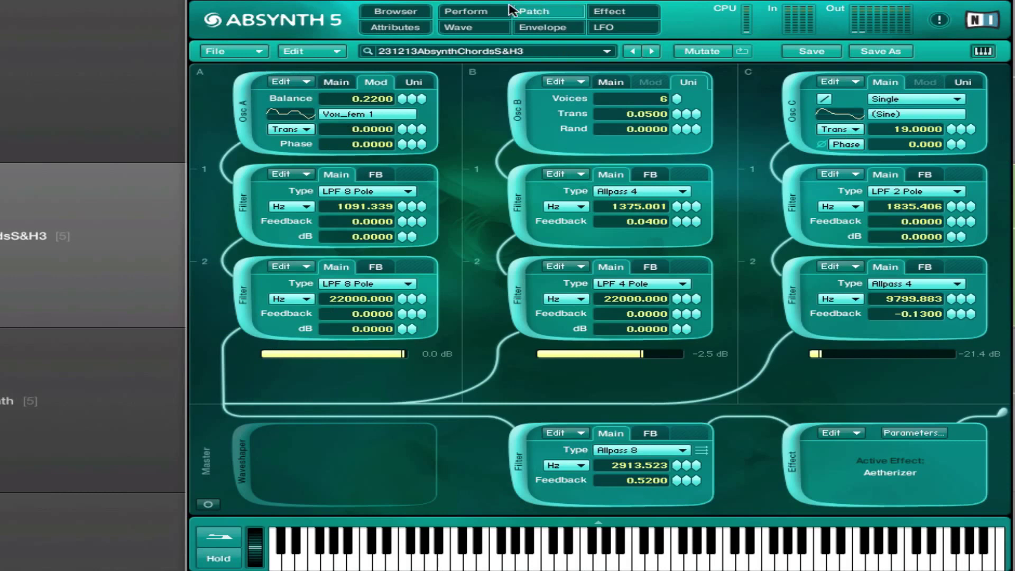
click(475, 11)
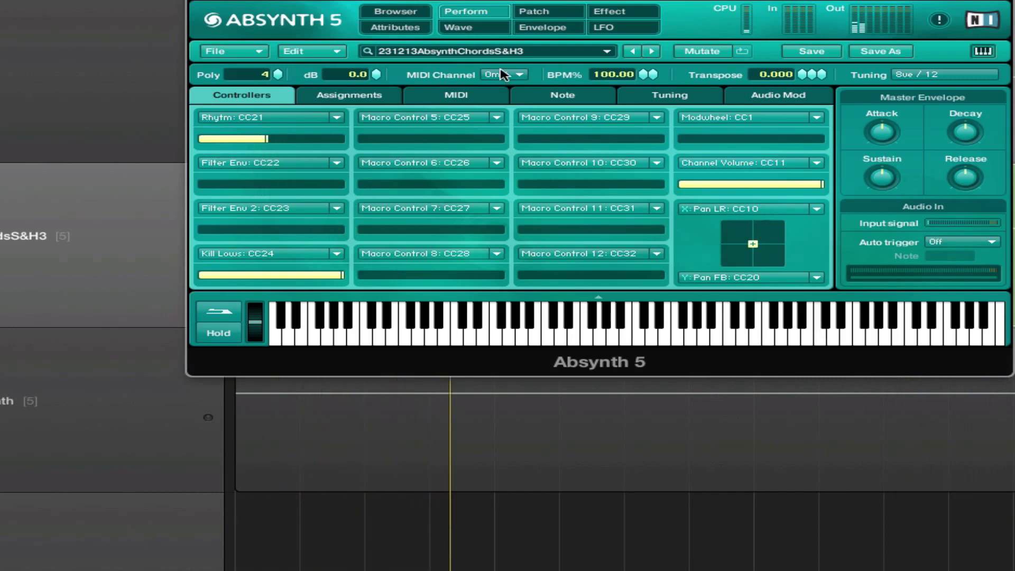
click(460, 29)
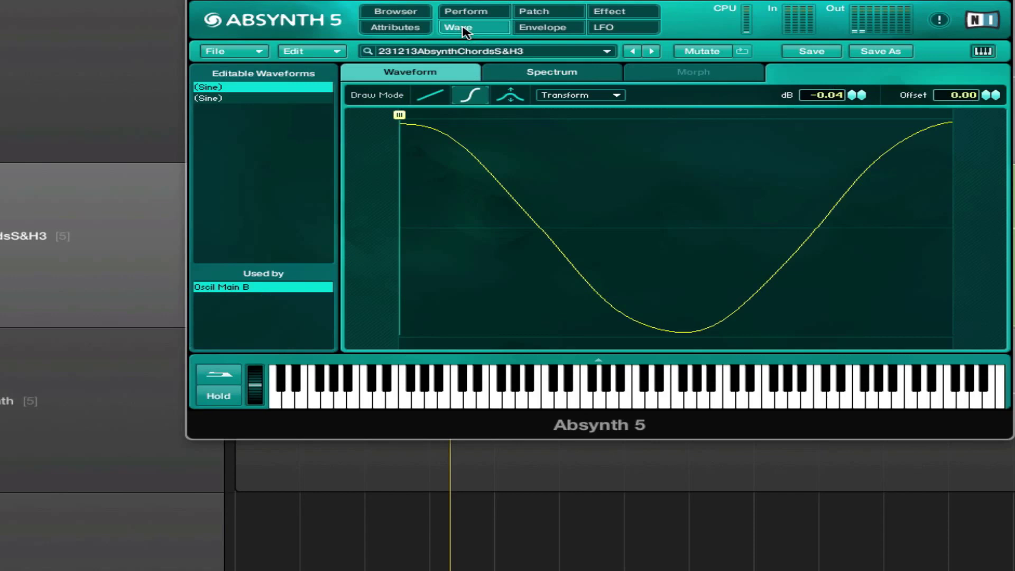
click(541, 16)
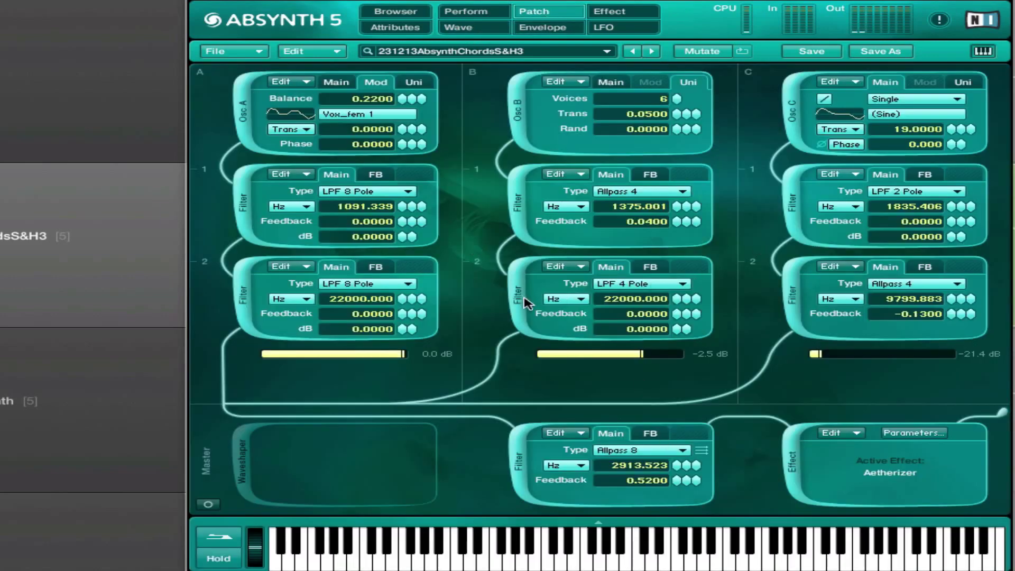